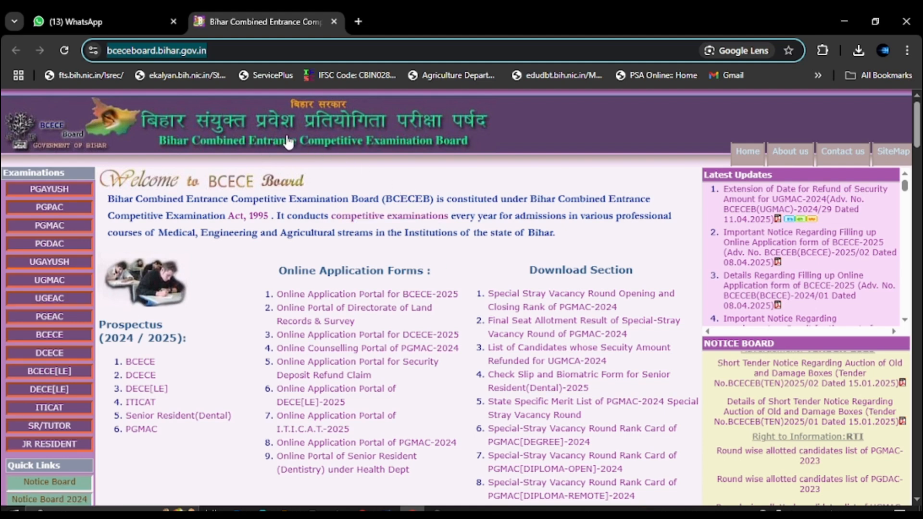
Open a new Chrome tab and run a Google search for 'dcece'.
left_click(359, 22)
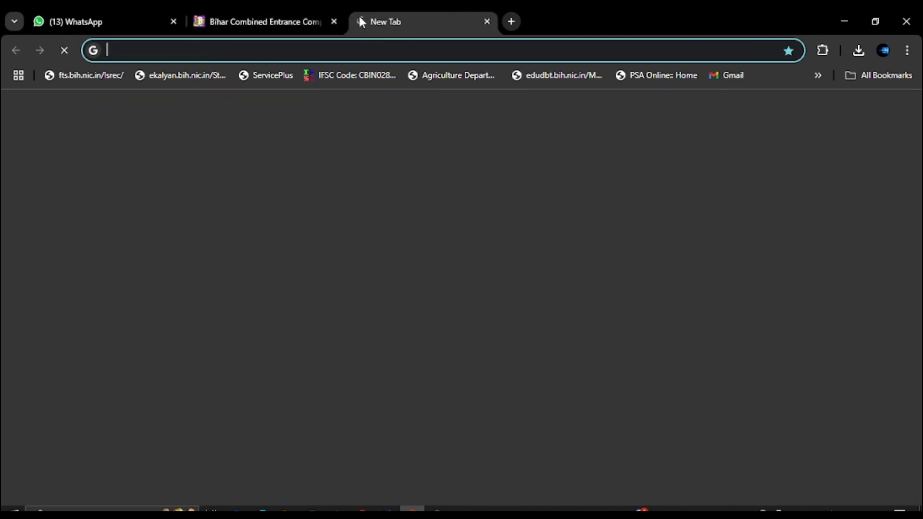
left_click(351, 56)
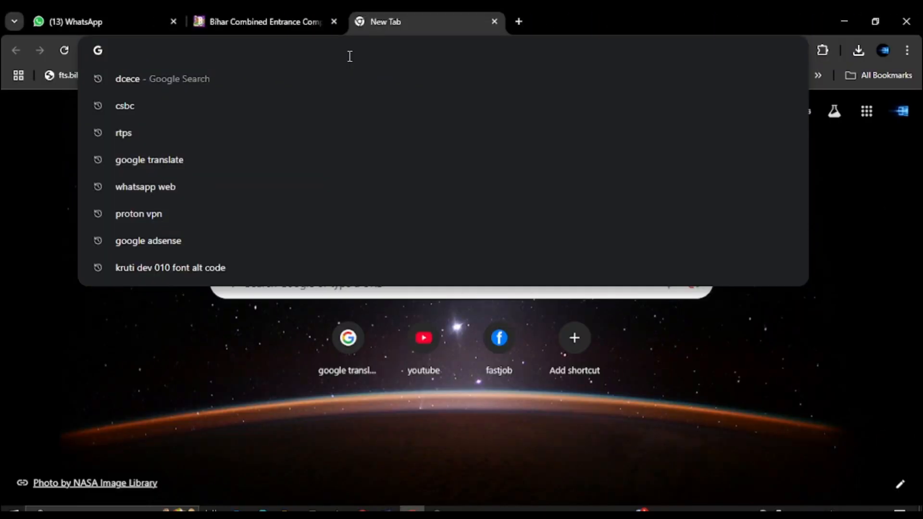
type("dcece")
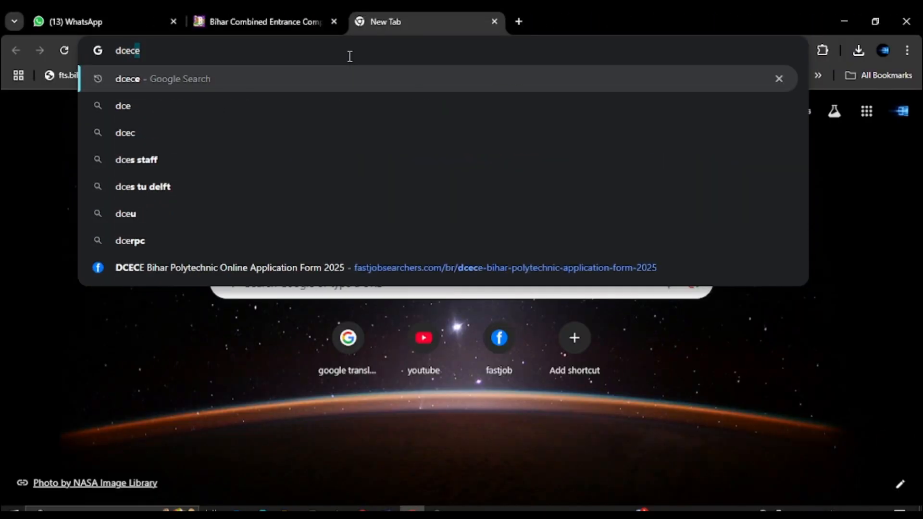
key("Return")
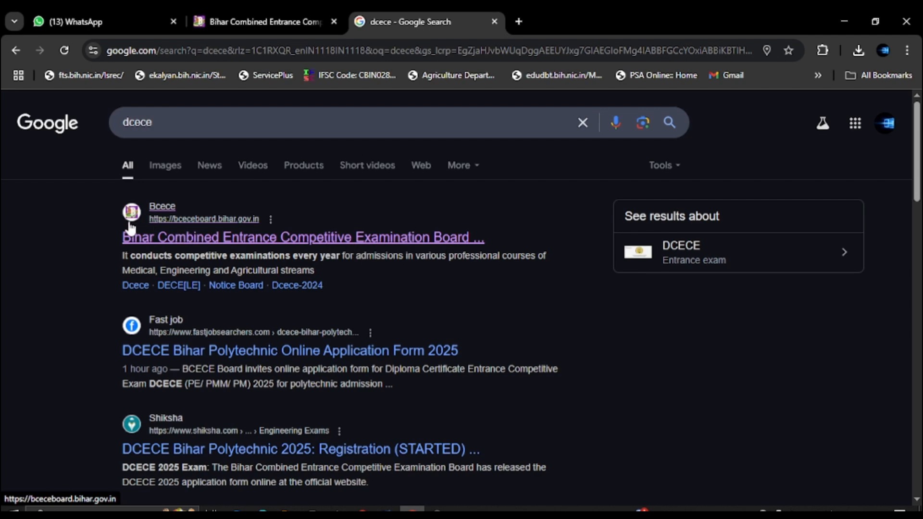
Open the official Bihar Combined Entrance Competitive Examination Board result and scroll to Online Application Forms.
left_click(206, 237)
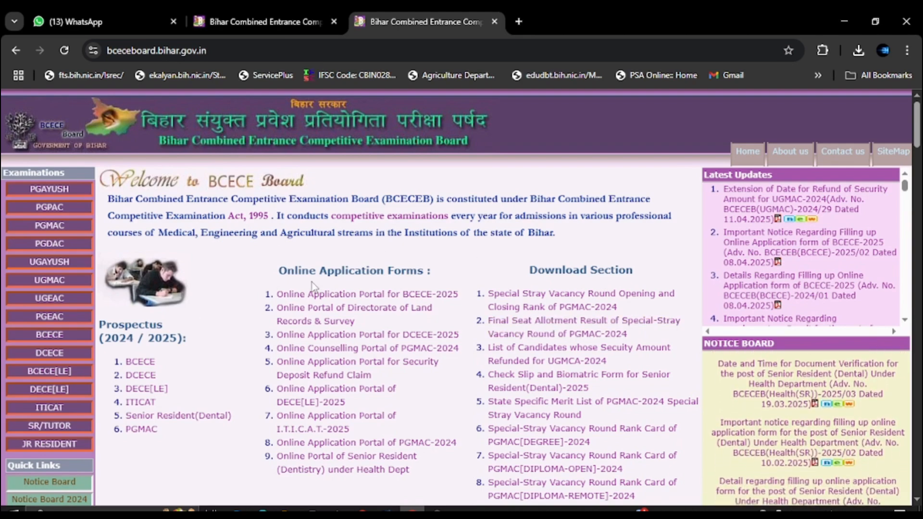
scroll(301, 229, "down", 1)
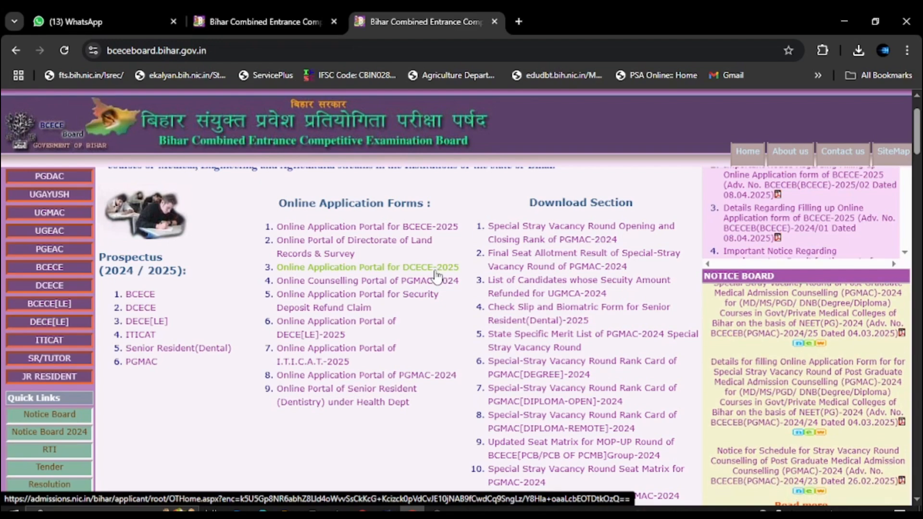
Open 'Online Application Portal for DCECE-2025' and scroll to the Login and New Registration options.
left_click(399, 272)
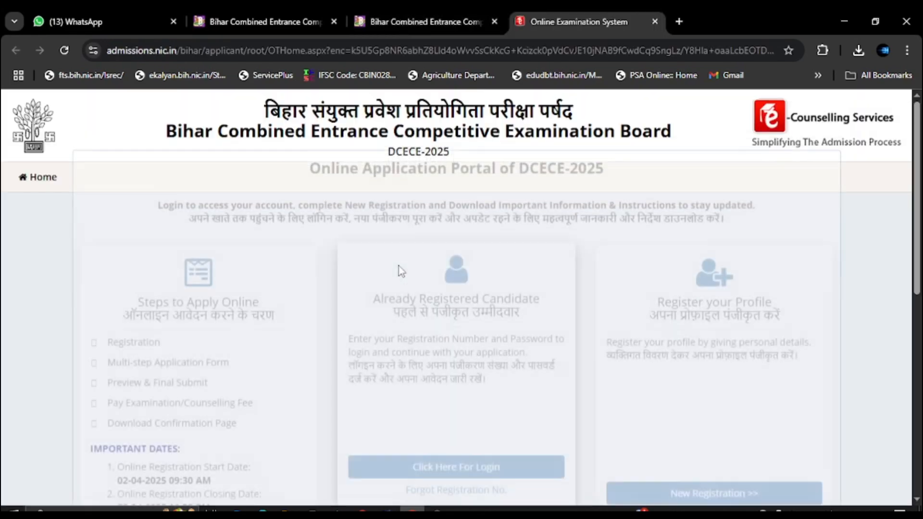
scroll(279, 232, "down", 3)
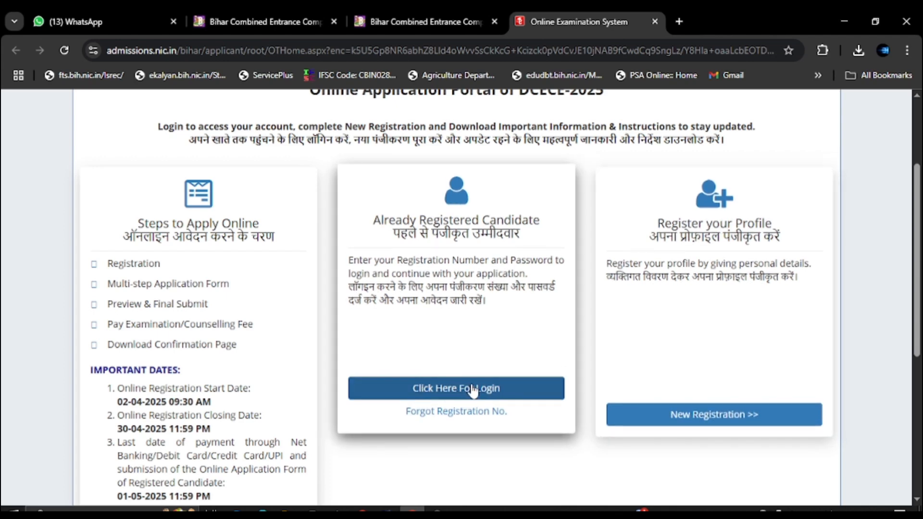
Start a New Registration and read through the instructions, fee table and photo/signature upload specifications.
left_click(717, 413)
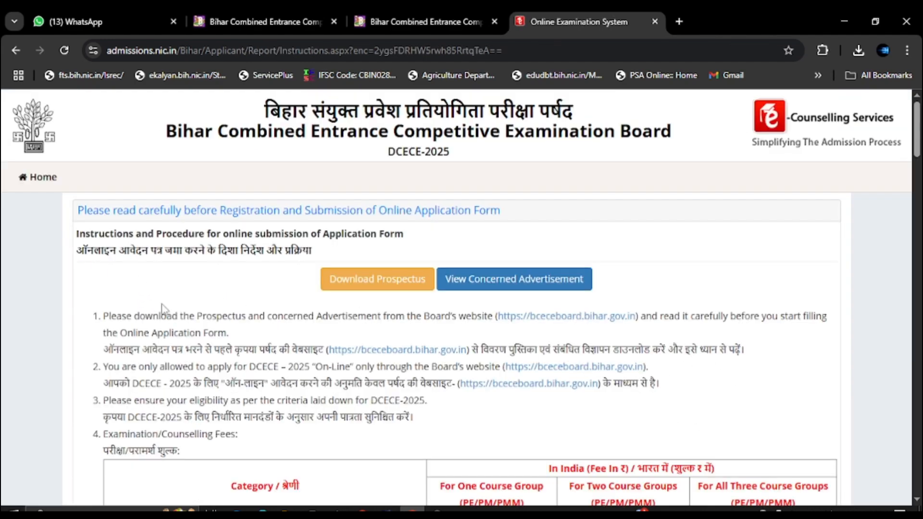
scroll(288, 337, "down", 5)
scroll(361, 330, "down", 5)
scroll(337, 327, "up", 10)
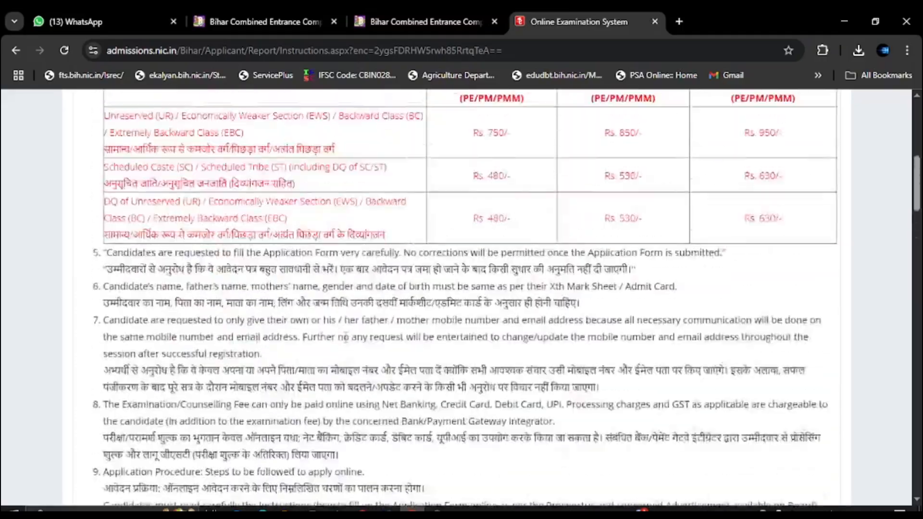
scroll(278, 321, "down", 4)
scroll(282, 332, "down", 20)
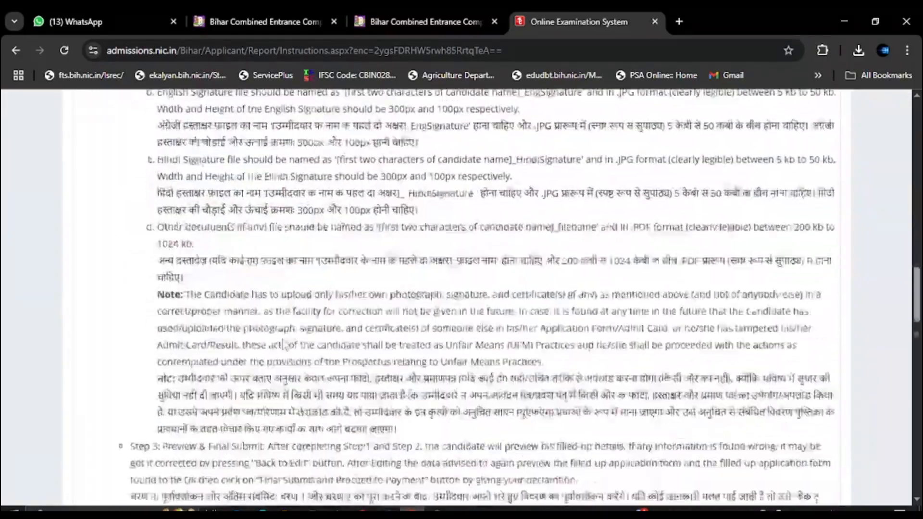
scroll(284, 340, "down", 9)
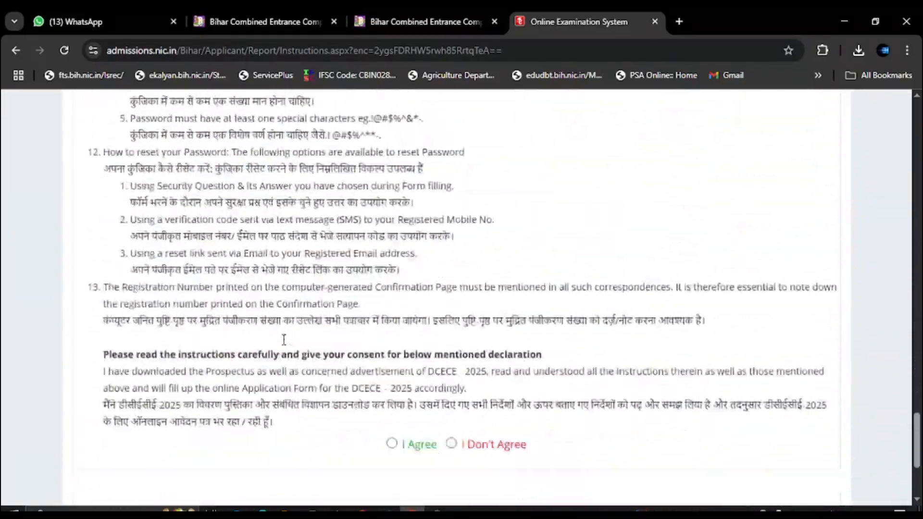
scroll(283, 339, "up", 11)
scroll(284, 339, "up", 20)
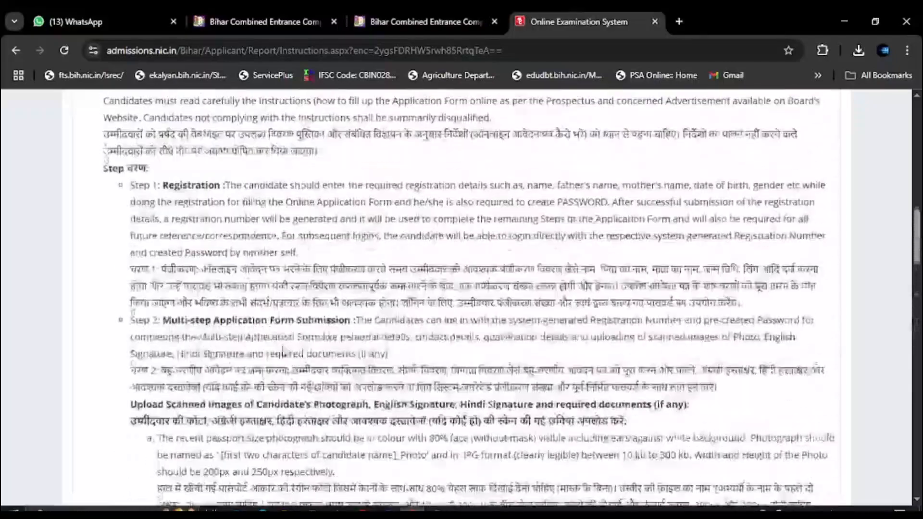
scroll(284, 344, "down", 4)
scroll(368, 298, "up", 3)
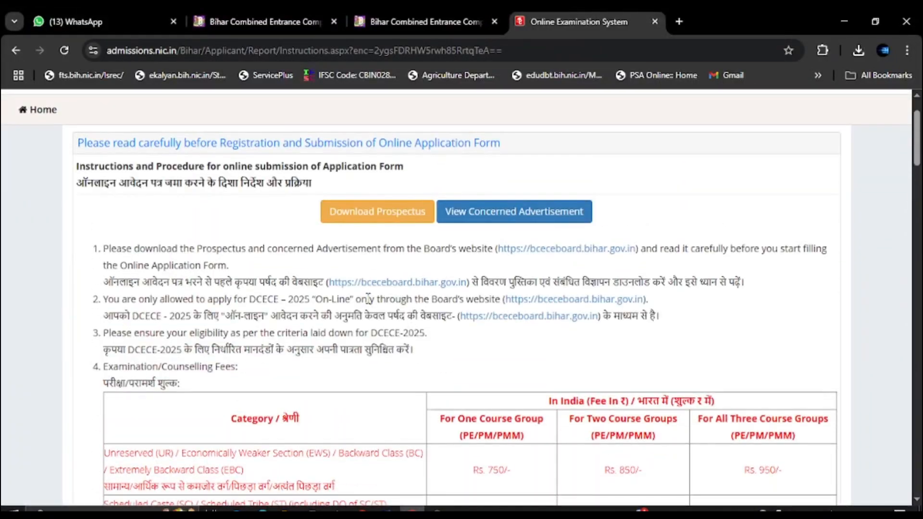
scroll(368, 298, "down", 3)
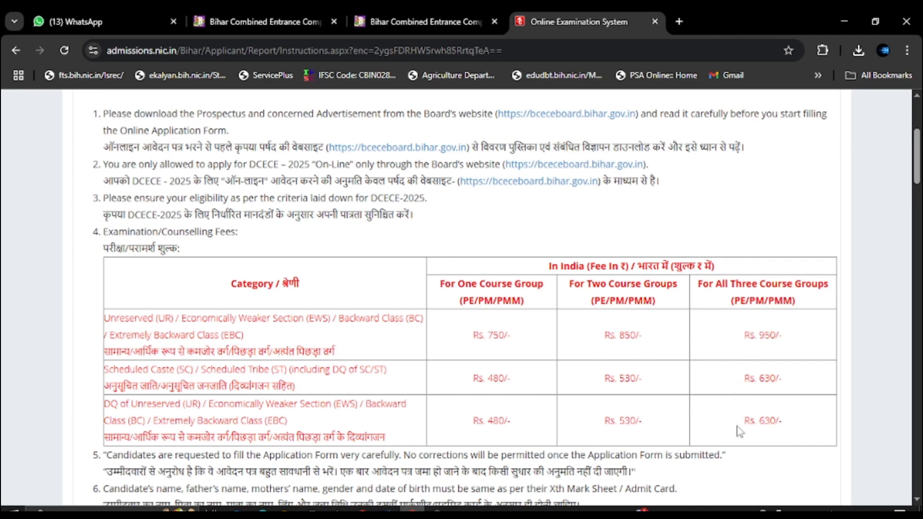
scroll(760, 372, "down", 5)
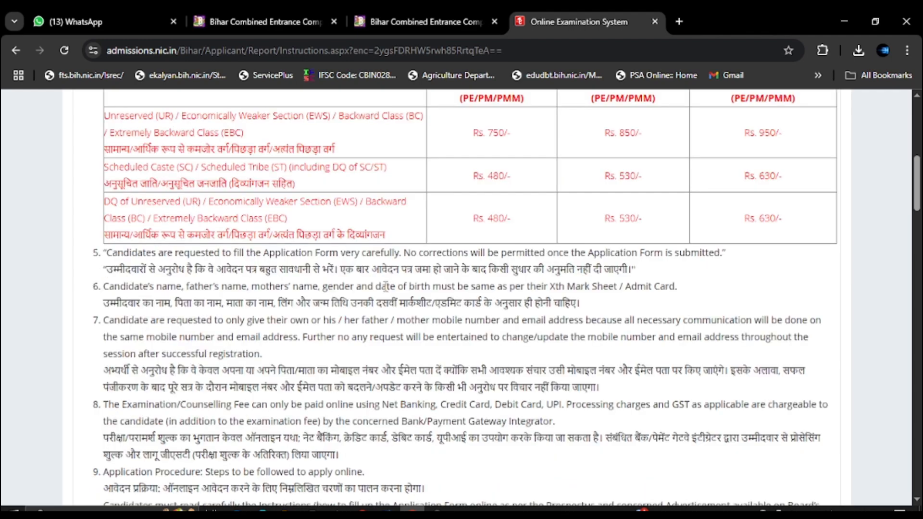
scroll(618, 238, "up", 2)
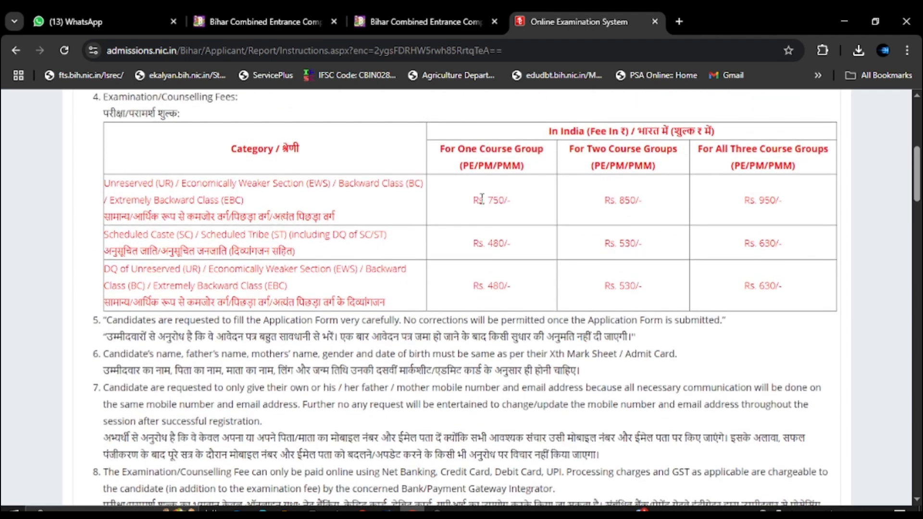
scroll(443, 256, "down", 1)
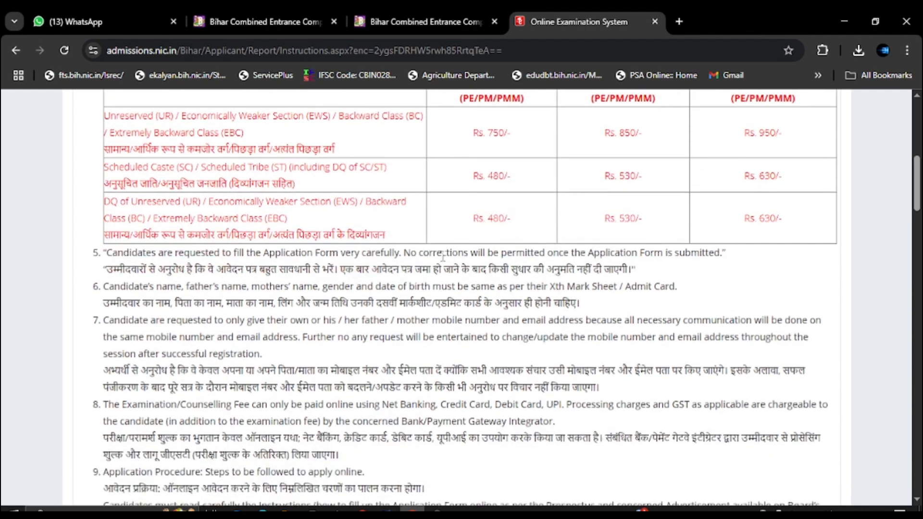
scroll(421, 284, "down", 1)
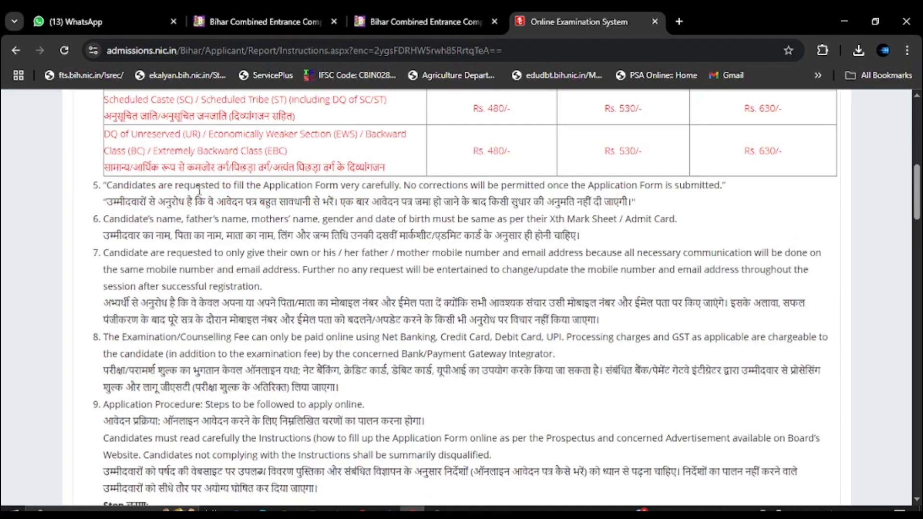
scroll(207, 284, "down", 2)
scroll(218, 291, "down", 6)
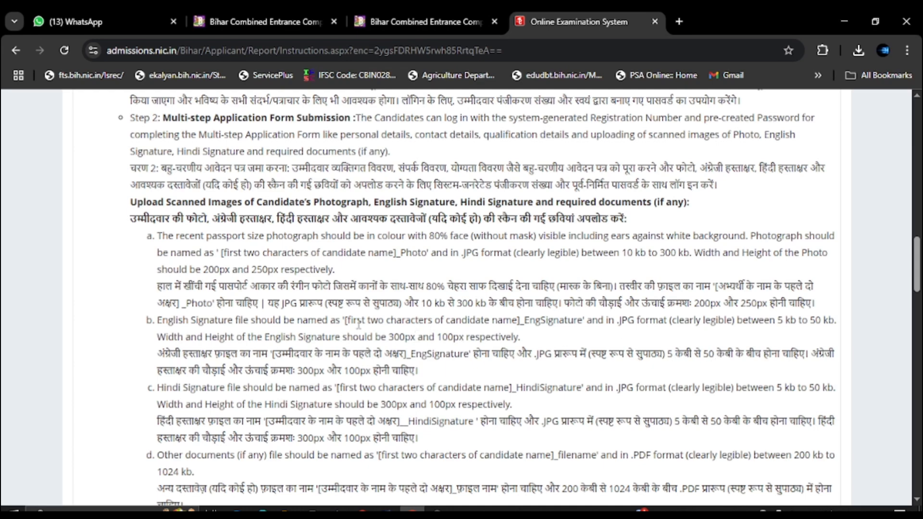
scroll(356, 327, "down", 3)
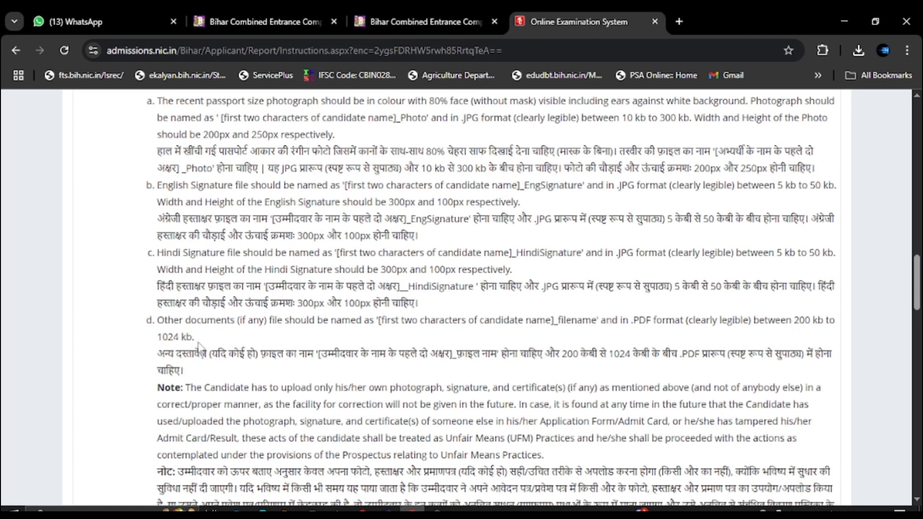
scroll(290, 345, "down", 15)
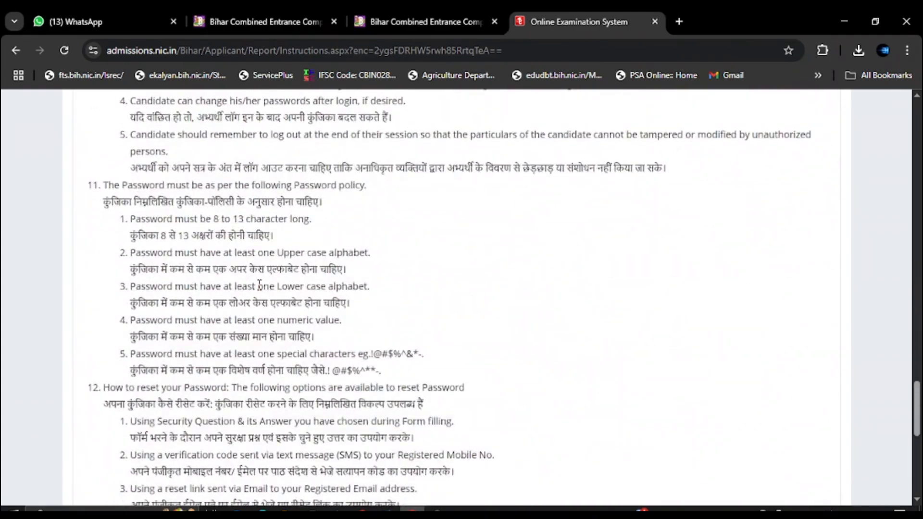
scroll(259, 286, "down", 7)
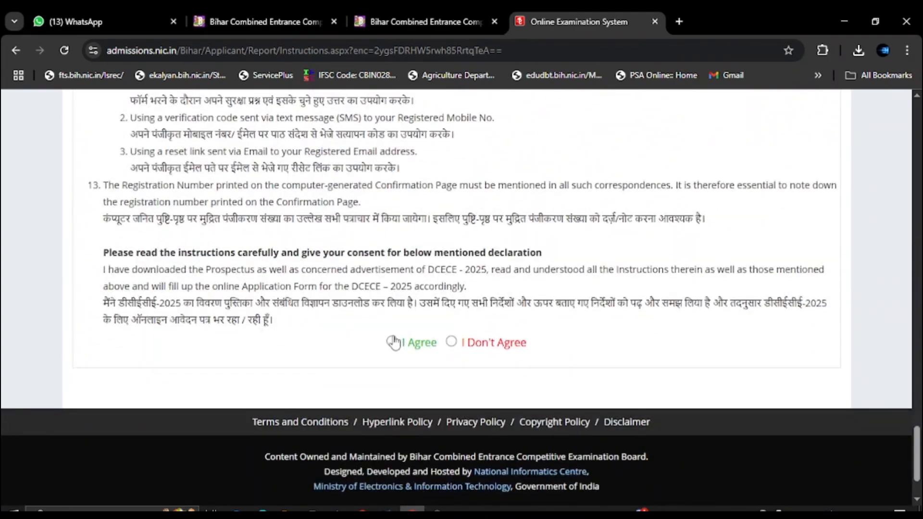
left_click(392, 342)
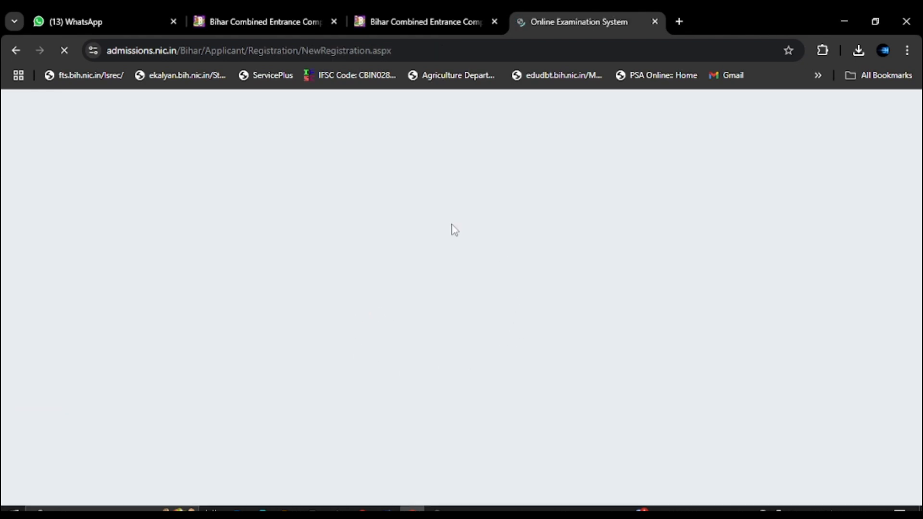
scroll(325, 302, "down", 1)
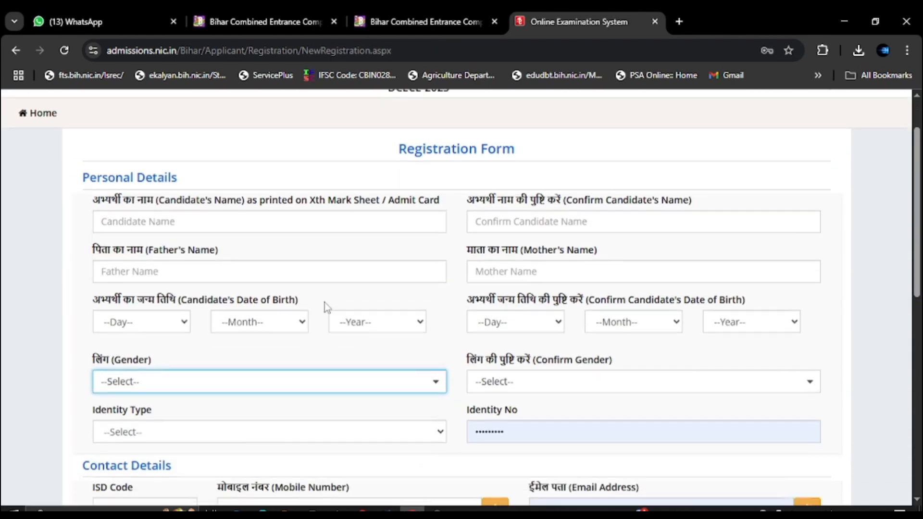
scroll(325, 302, "down", 1)
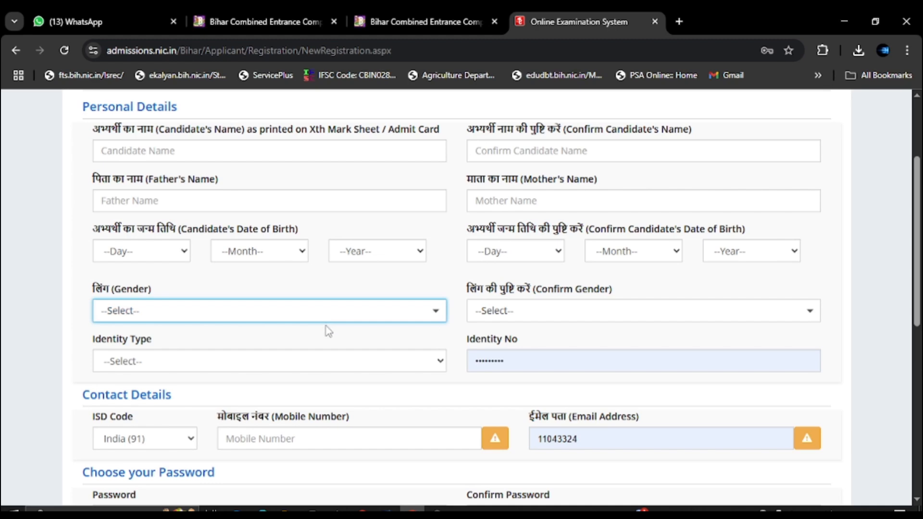
scroll(403, 380, "up", 2)
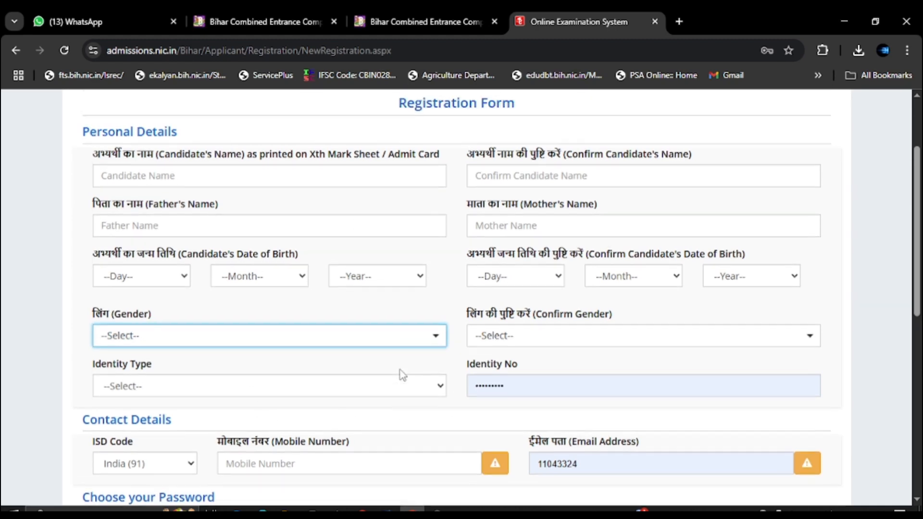
left_click(128, 219)
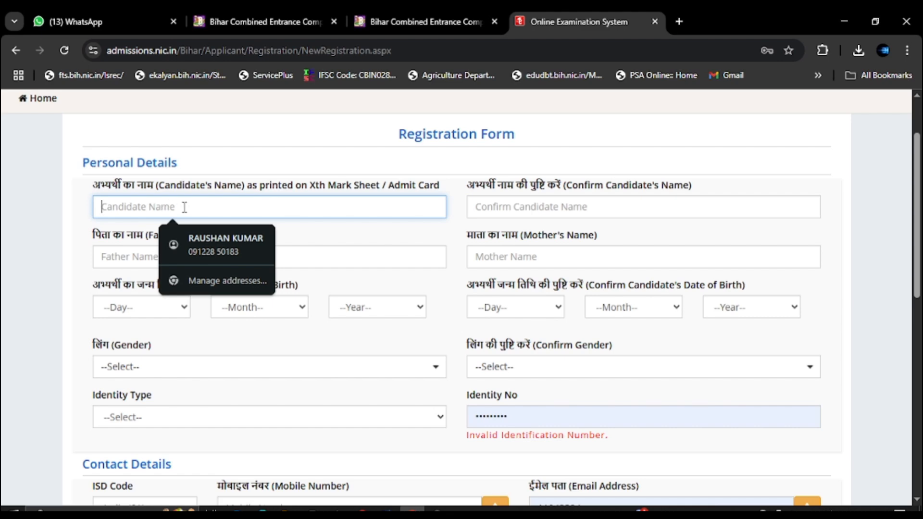
left_click(525, 210)
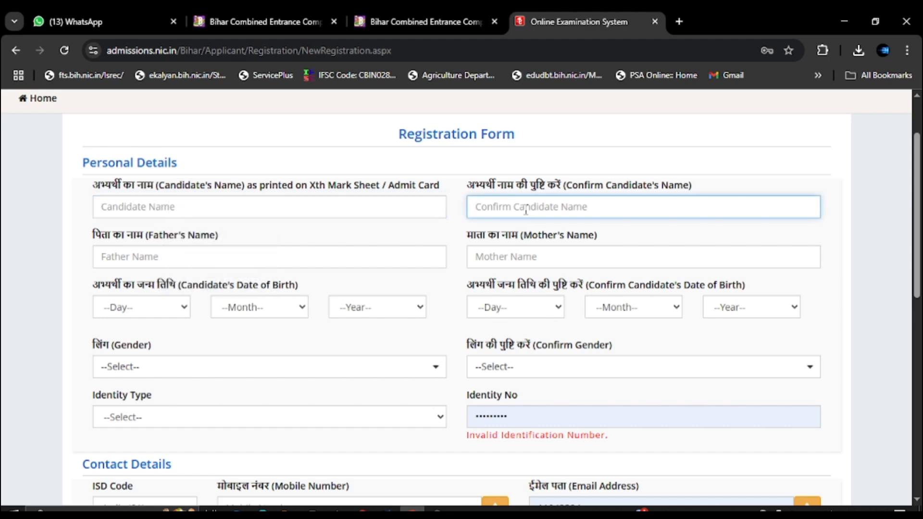
left_click(193, 255)
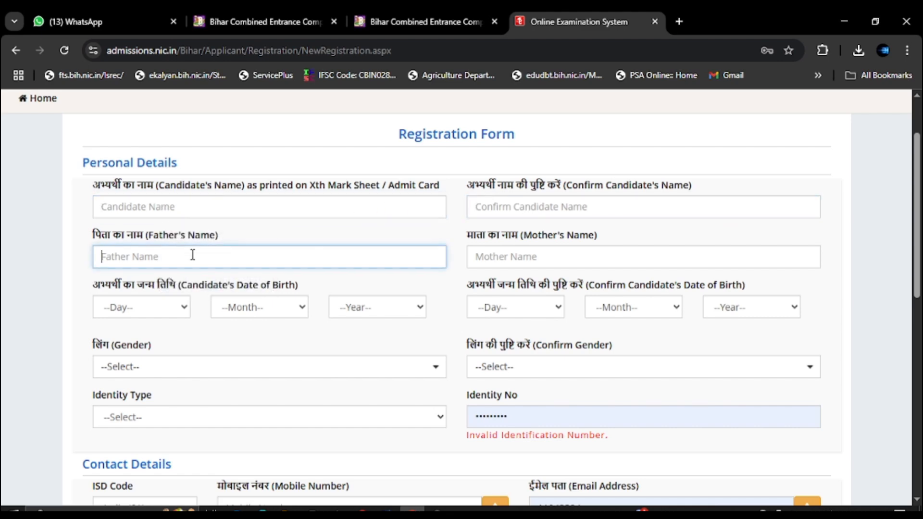
left_click(495, 257)
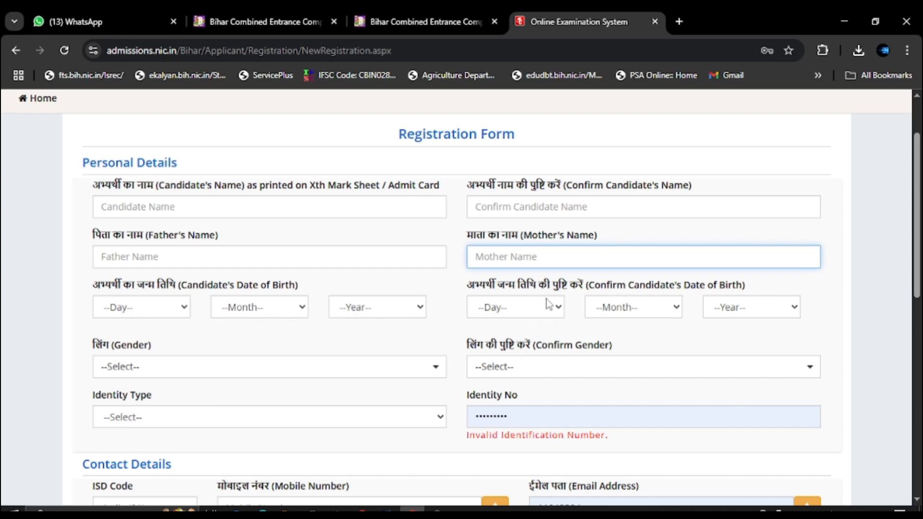
Check the Gender and gender-confirmation dropdowns, leaving them unchanged.
scroll(778, 319, "down", 2)
left_click(243, 299)
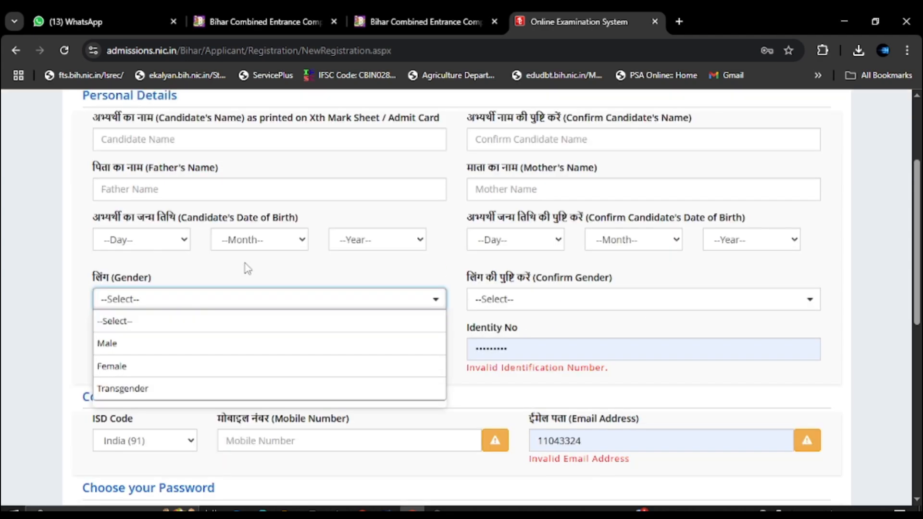
left_click(262, 264)
left_click(202, 304)
left_click(510, 299)
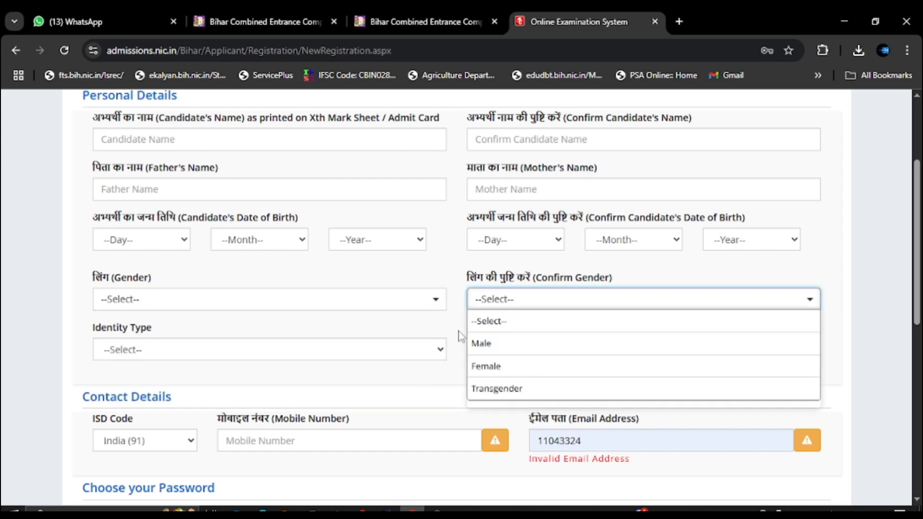
left_click(392, 325)
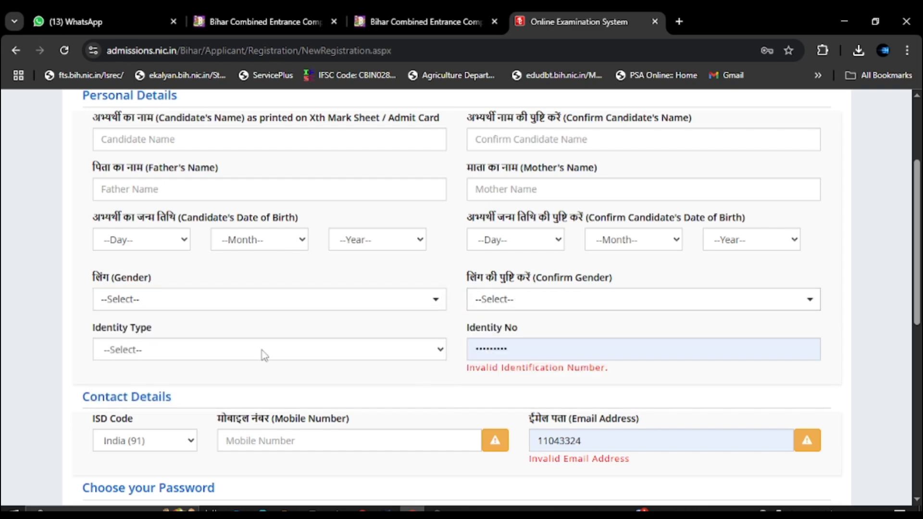
Set Identity Type to 'Class 10th Roll No. (As printed on Admit Card)' and move to Roll No. and Mobile Number.
left_click(137, 355)
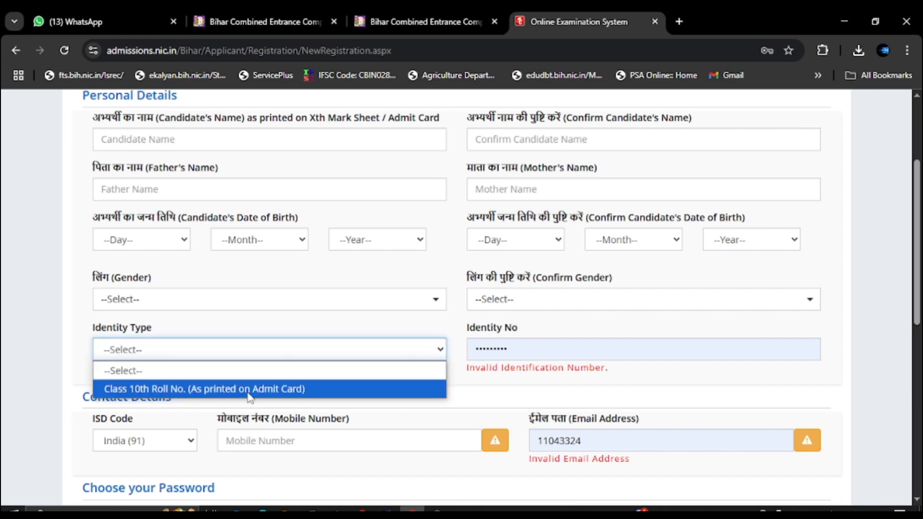
left_click(278, 399)
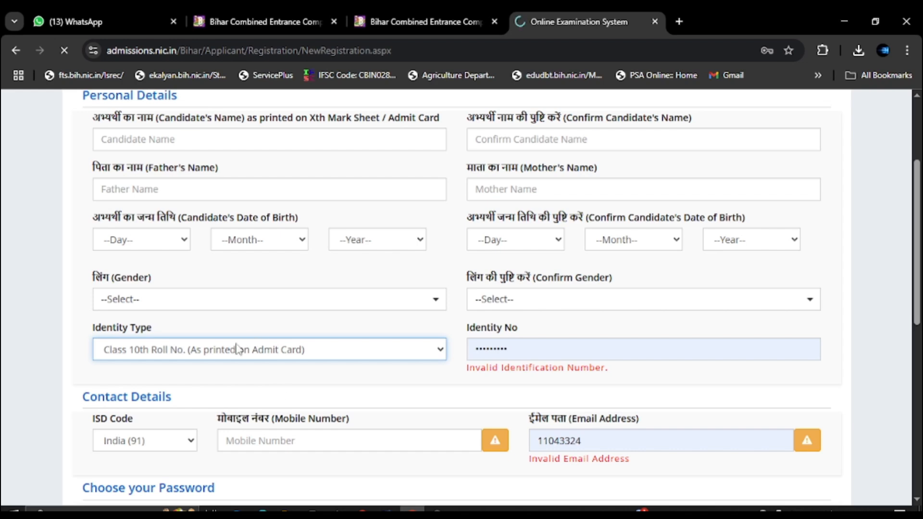
scroll(495, 451, "down", 1)
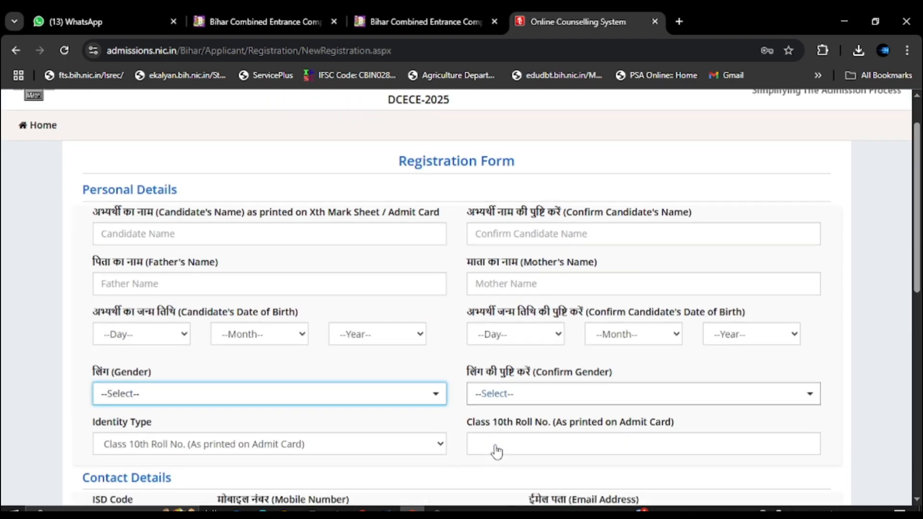
left_click(495, 428)
scroll(481, 413, "down", 2)
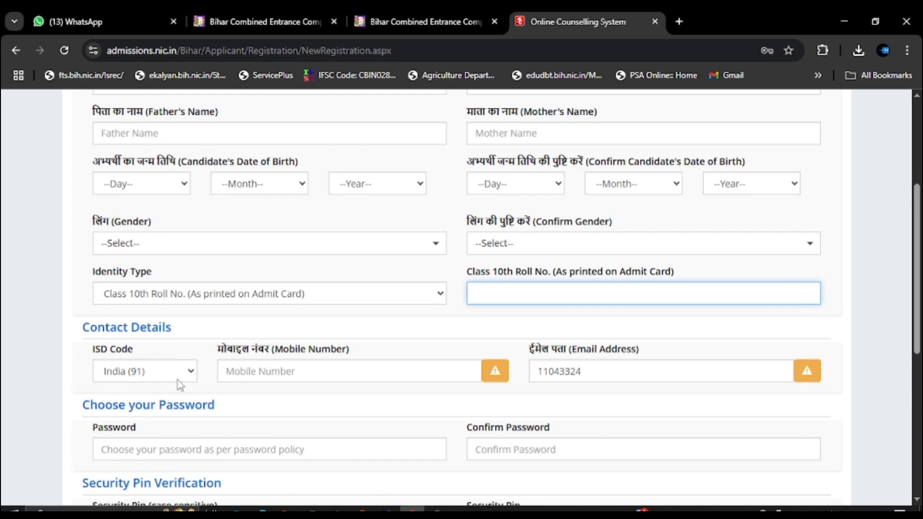
left_click(258, 377)
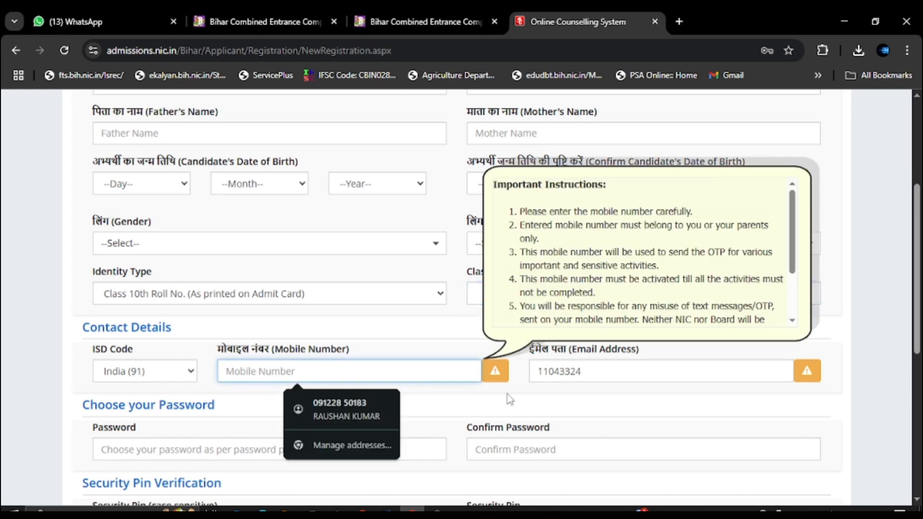
left_click(519, 393)
Enter the account password in Password and again in Confirm Password until the mismatch warning clears.
scroll(305, 342, "down", 3)
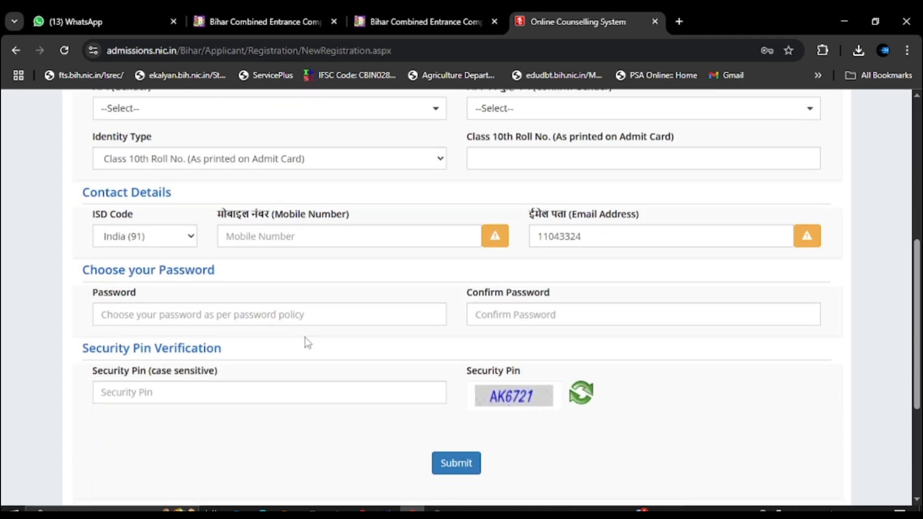
left_click(182, 315)
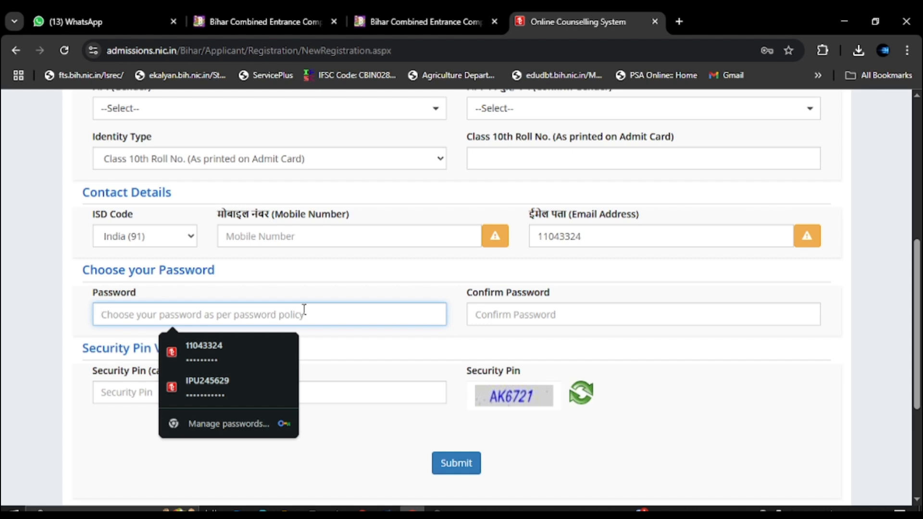
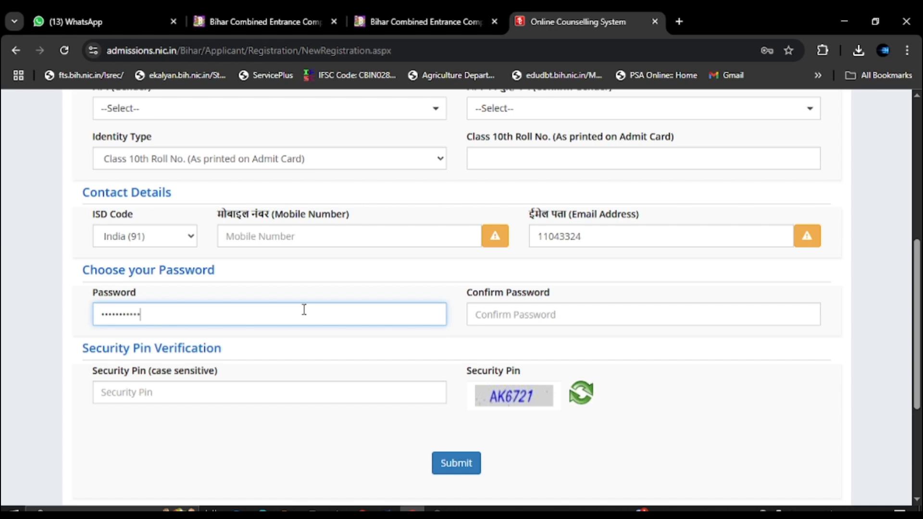
left_click_drag(181, 310, 82, 310)
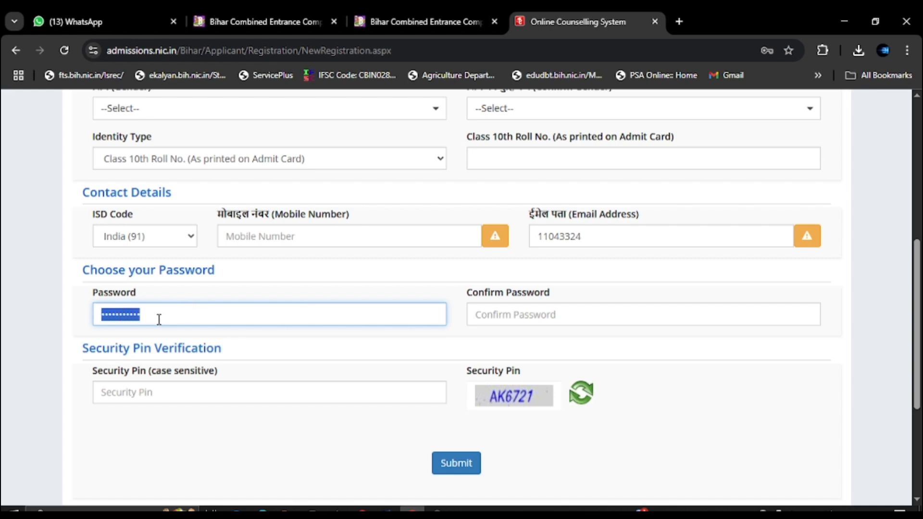
left_click(539, 315)
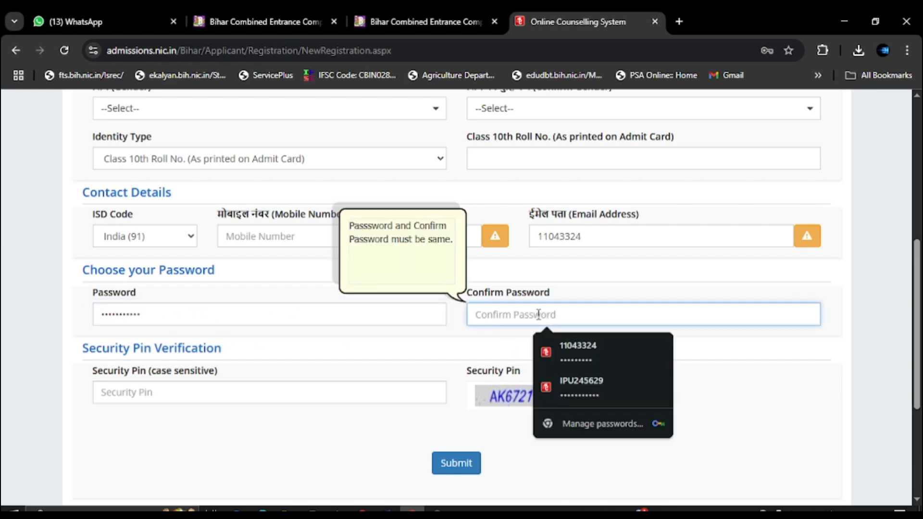
type("•••••••••••")
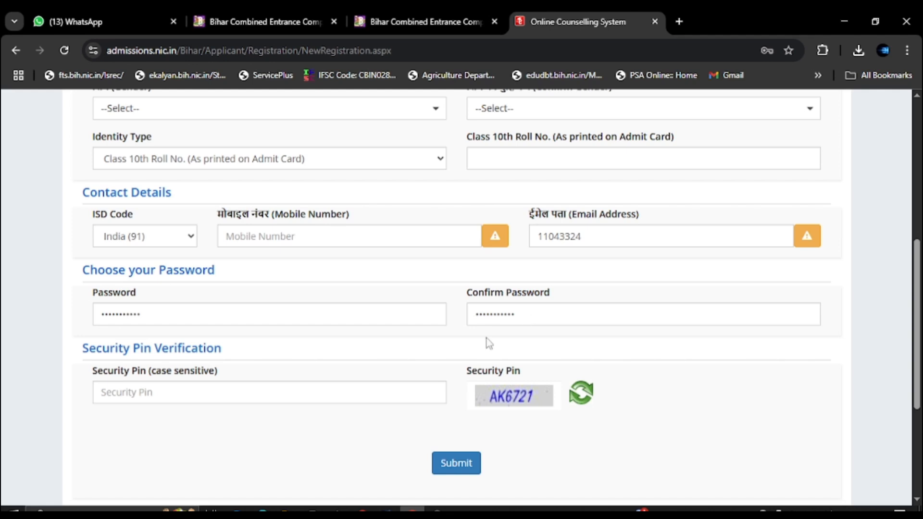
left_click(527, 318)
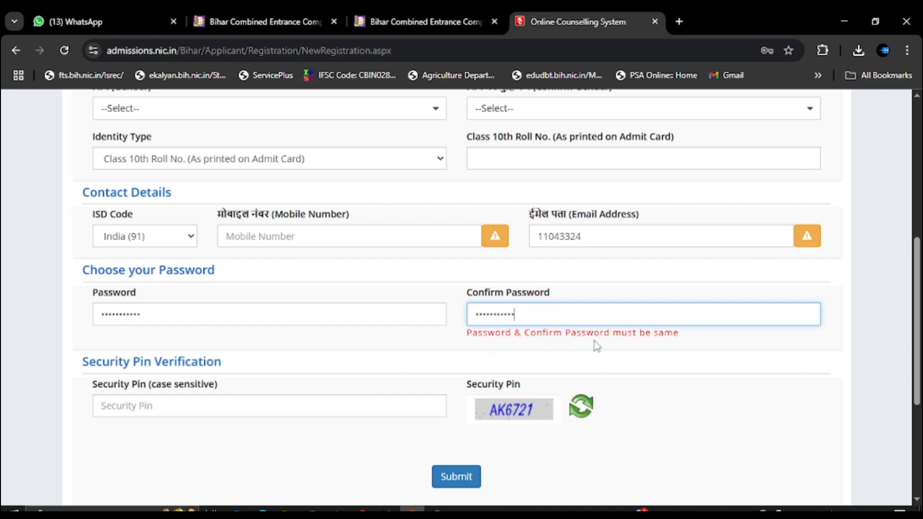
left_click(349, 315)
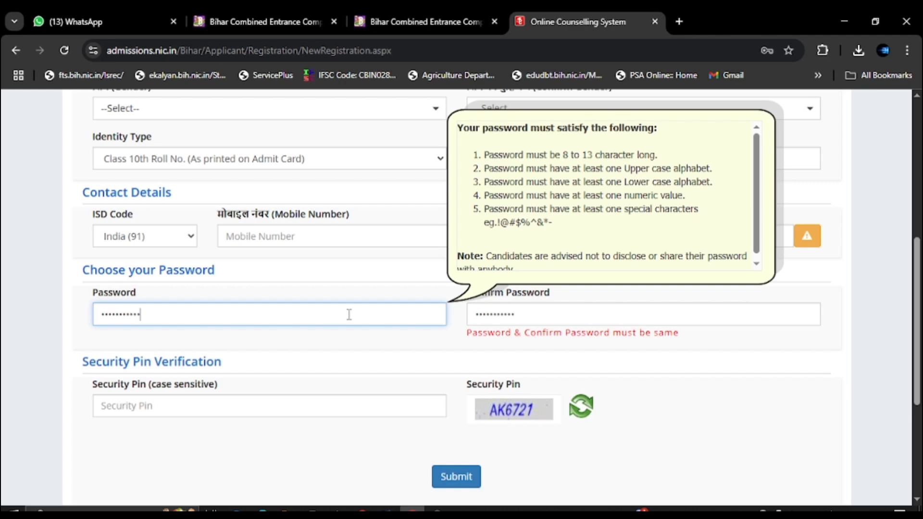
left_click(525, 322)
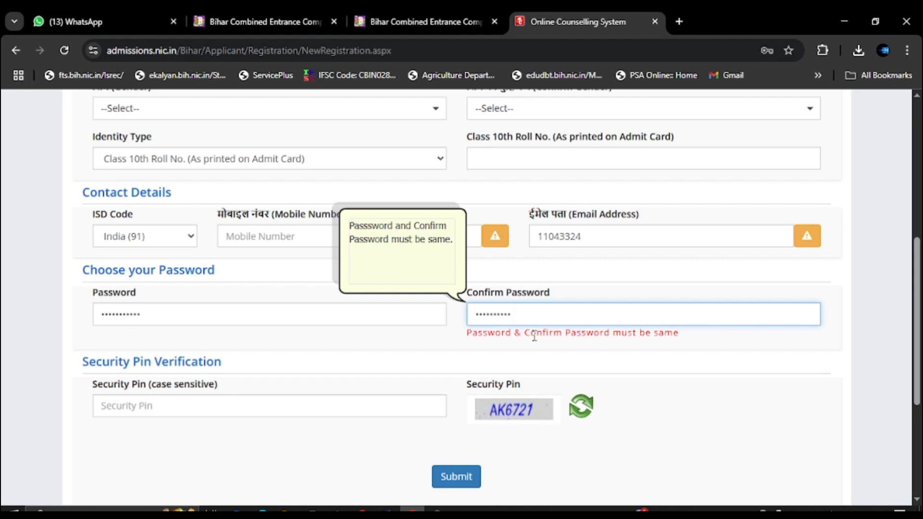
left_click(425, 340)
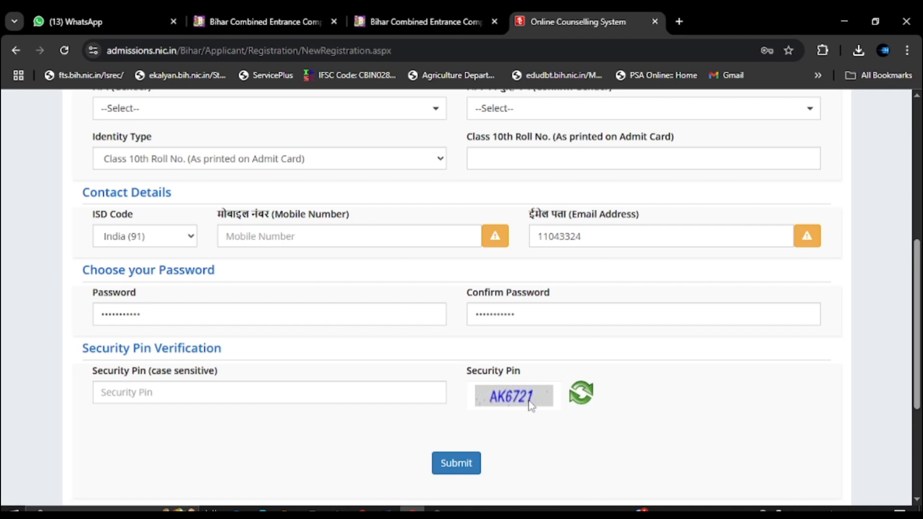
Enter the Security Pin, confirm submission with Yes, and approve the preview with Submit & Next.
left_click(176, 391)
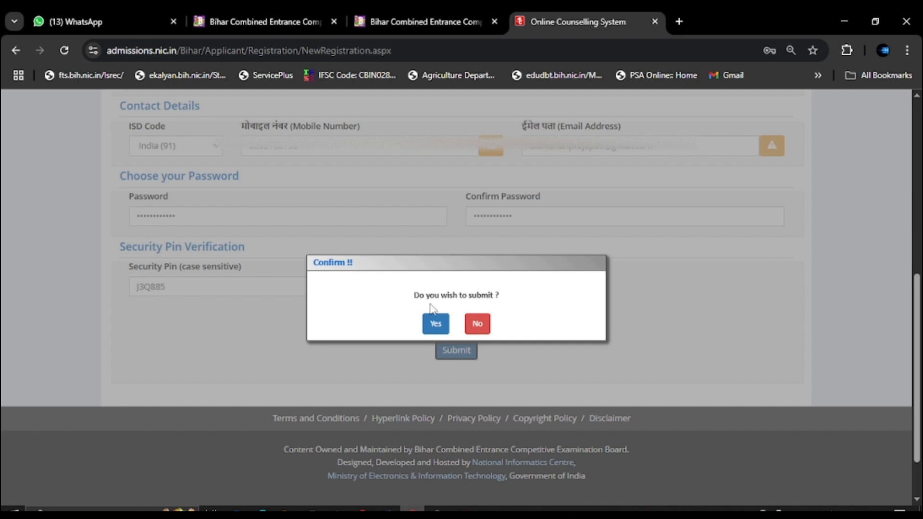
left_click(435, 324)
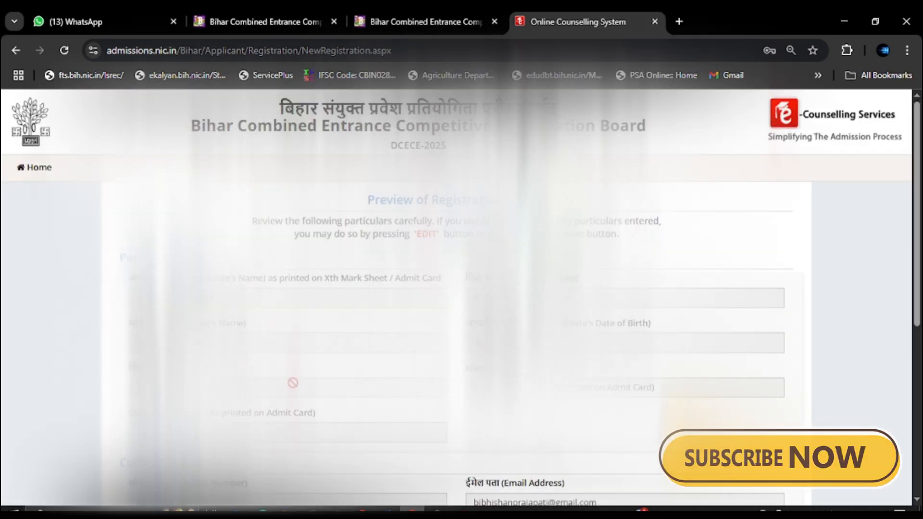
scroll(303, 375, "down", 6)
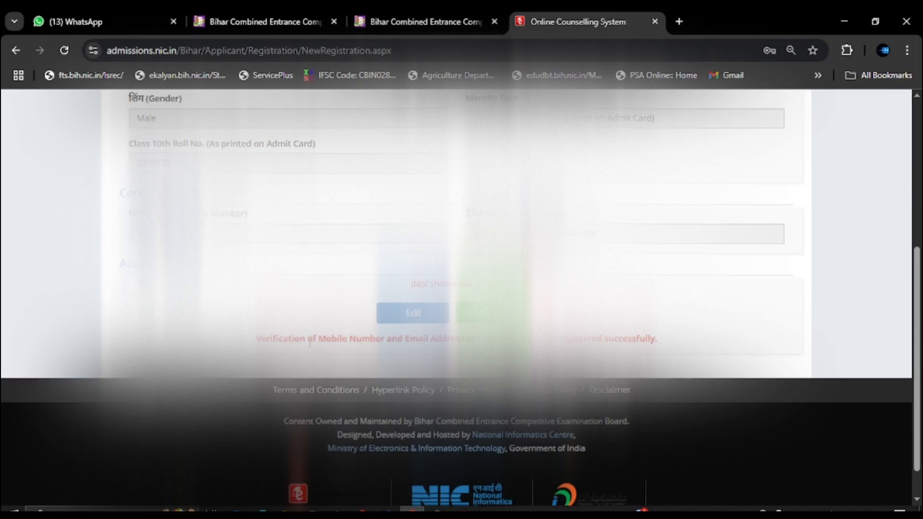
scroll(480, 387, "up", 1)
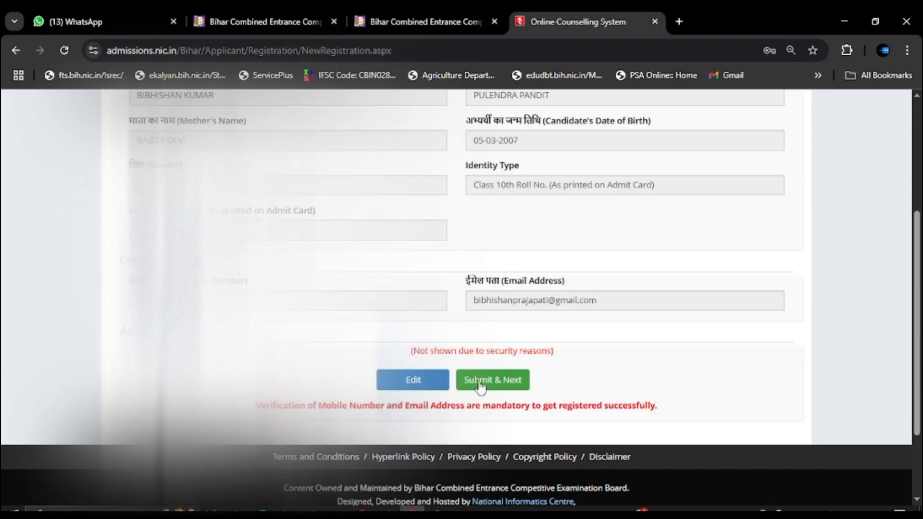
left_click(479, 381)
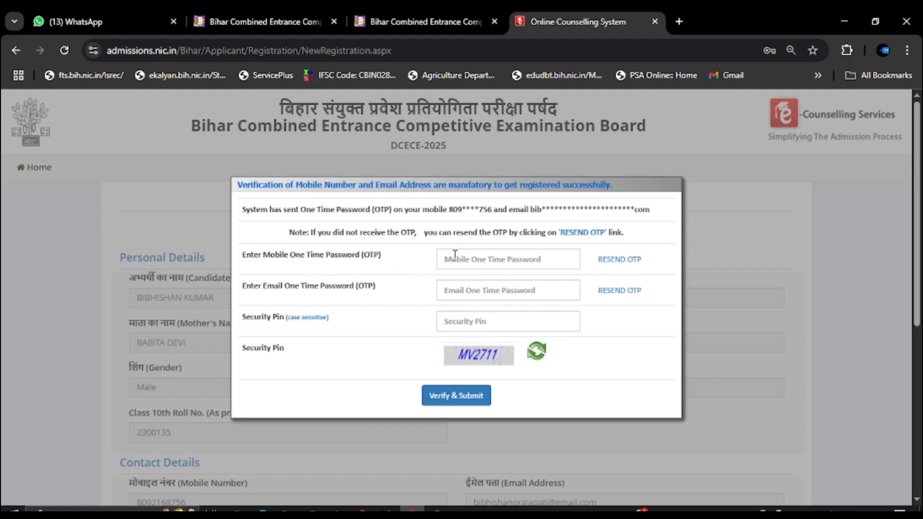
Enter the mobile OTP, email OTP and captcha security pin, then Verify & Submit.
left_click(478, 258)
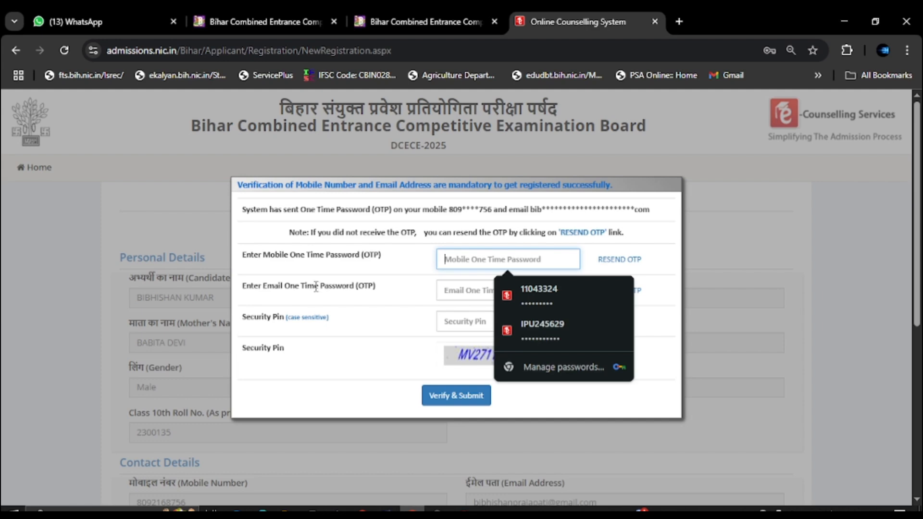
left_click(460, 290)
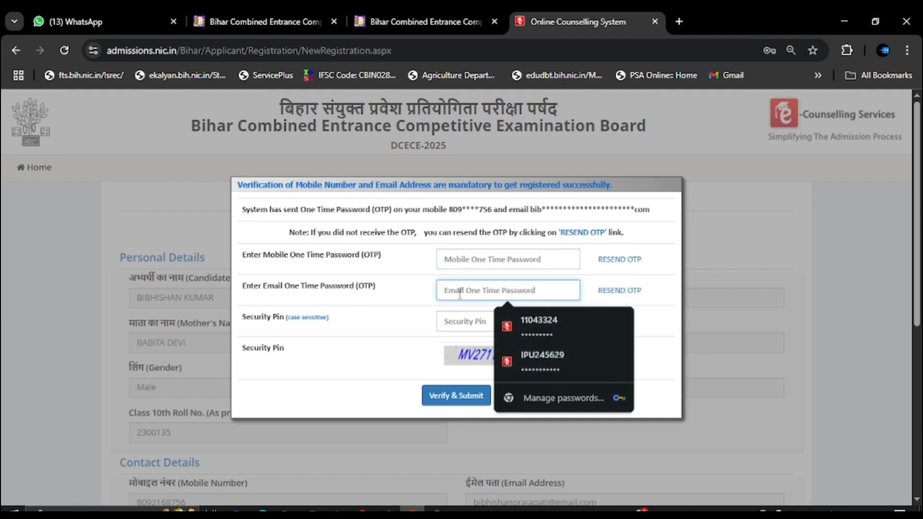
left_click(425, 337)
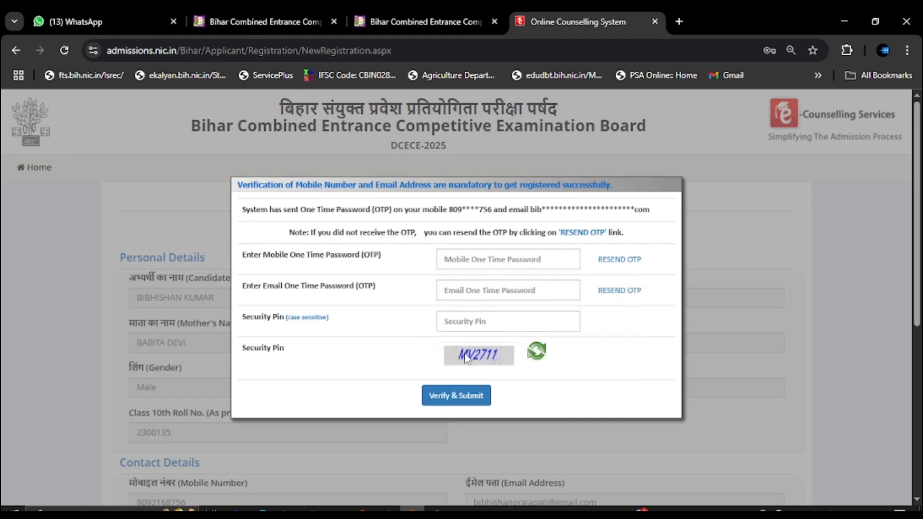
left_click(465, 322)
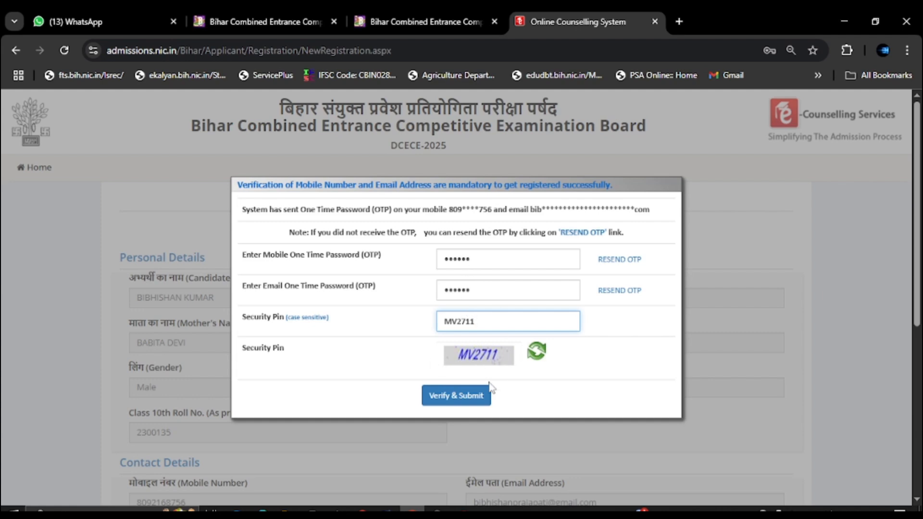
left_click(464, 405)
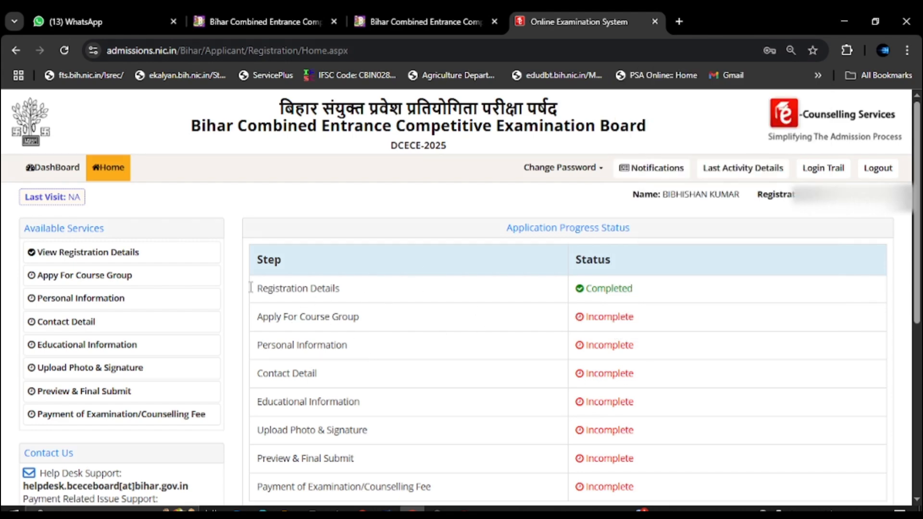
scroll(216, 303, "down", 2)
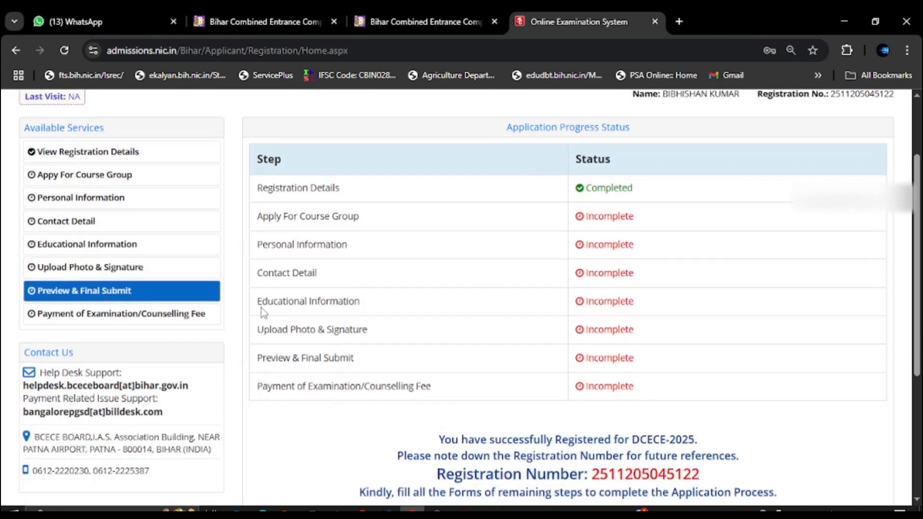
scroll(263, 312, "up", 2)
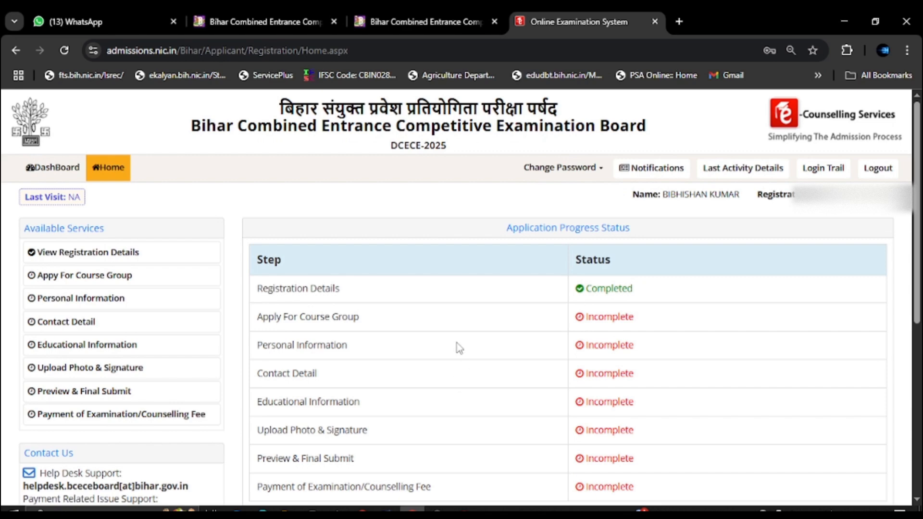
scroll(459, 347, "down", 3)
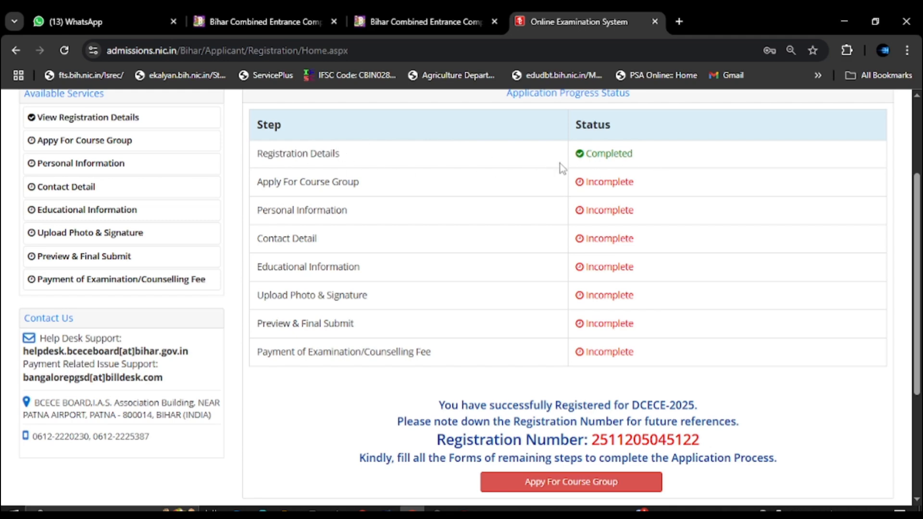
scroll(448, 237, "up", 3)
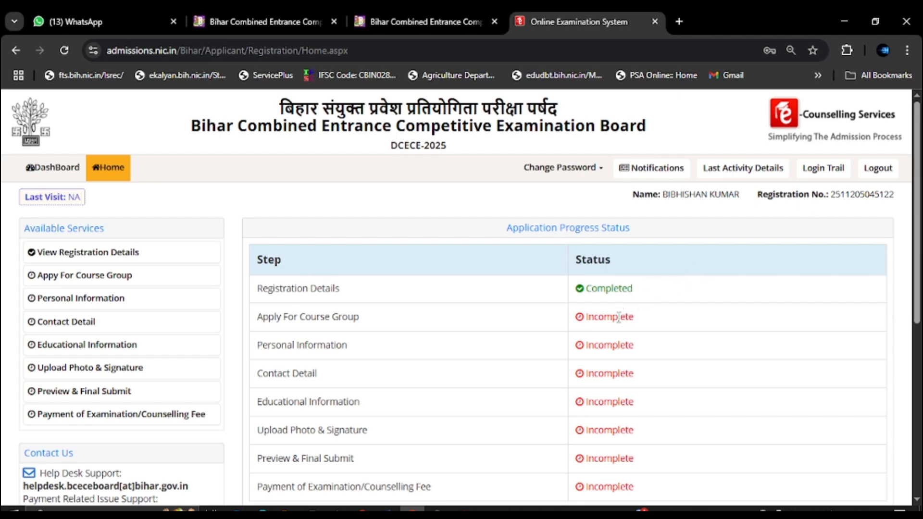
scroll(594, 315, "down", 6)
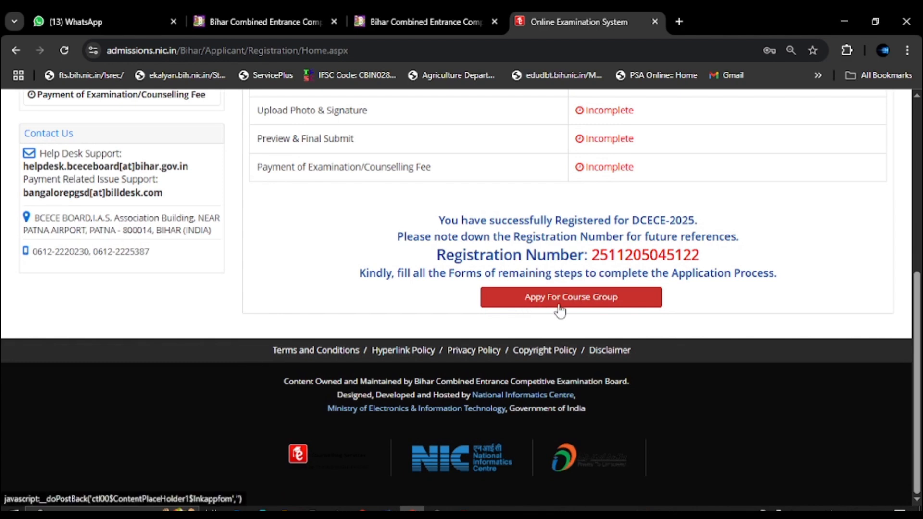
Select the PE course group under Apply For Course Group, save and confirm with OK.
left_click(590, 311)
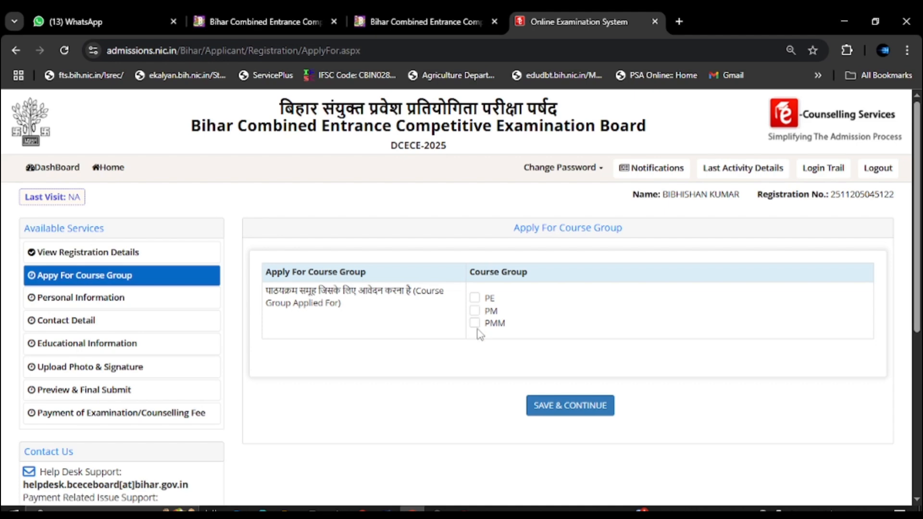
left_click(474, 298)
left_click(587, 408)
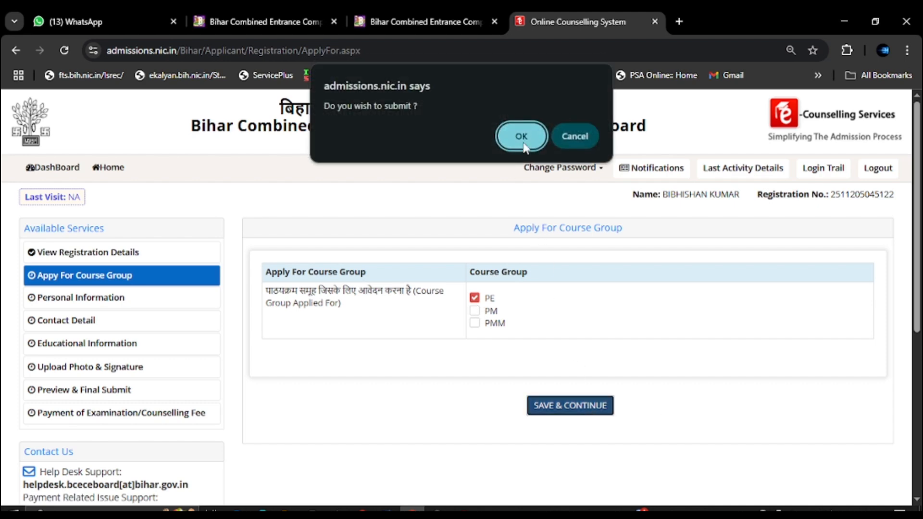
left_click(522, 137)
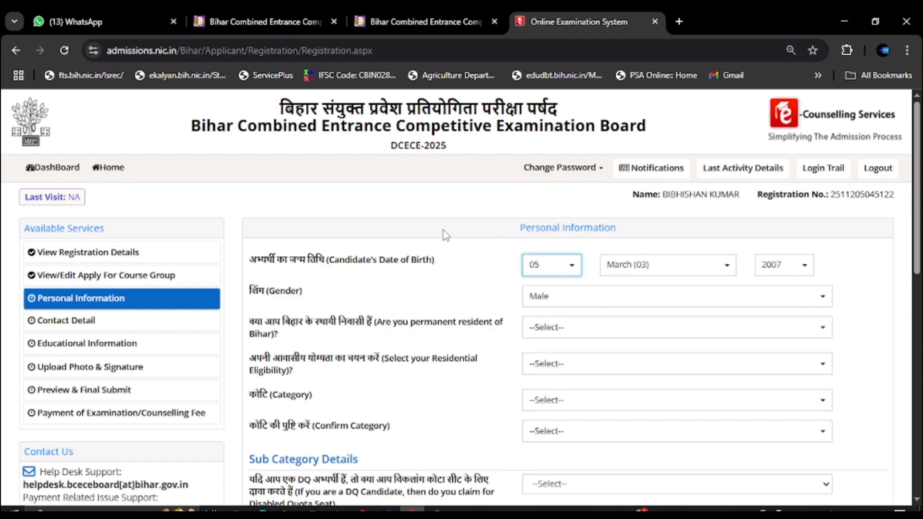
Answer Yes to permanent Bihar residency and choose the parent/spouse Bihar native eligibility option.
scroll(591, 324, "down", 1)
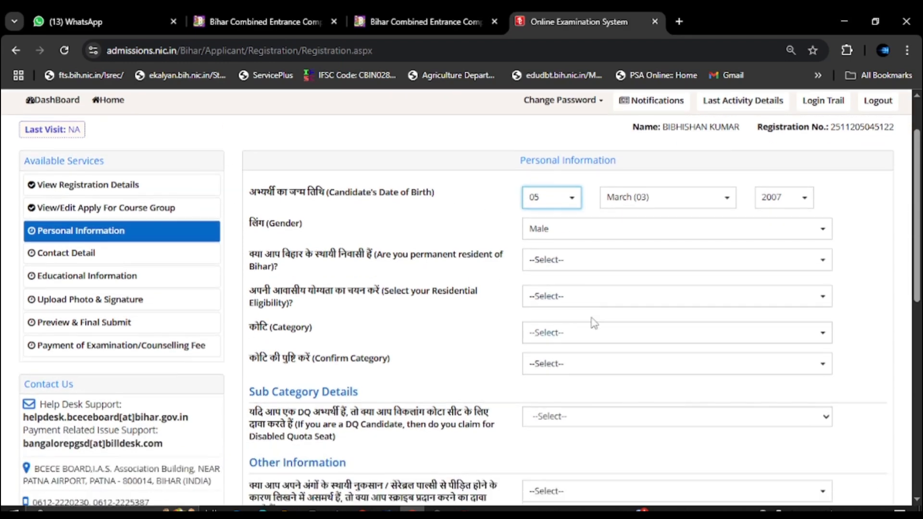
scroll(581, 336, "down", 3)
scroll(560, 305, "up", 4)
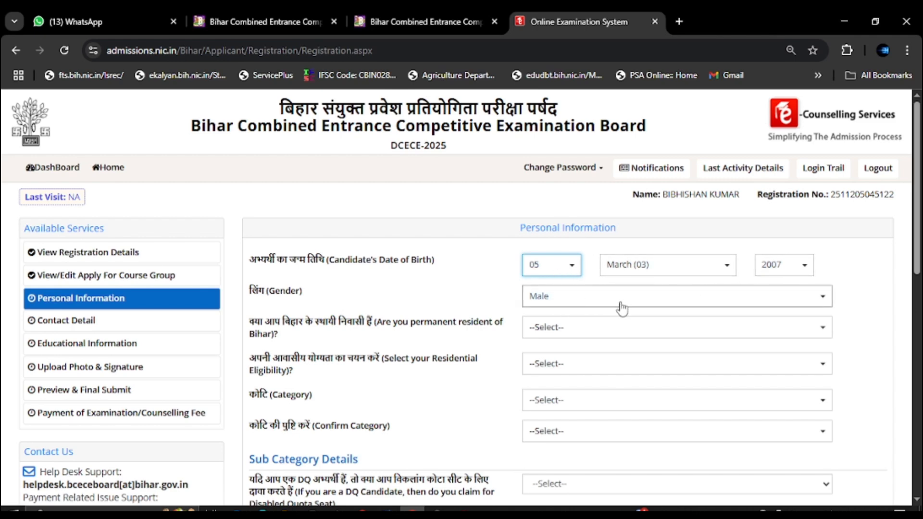
left_click(587, 334)
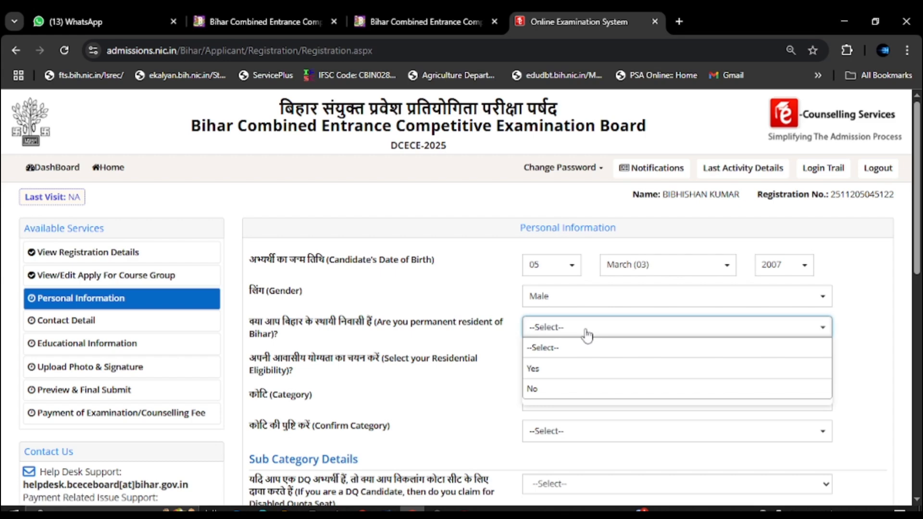
left_click(538, 369)
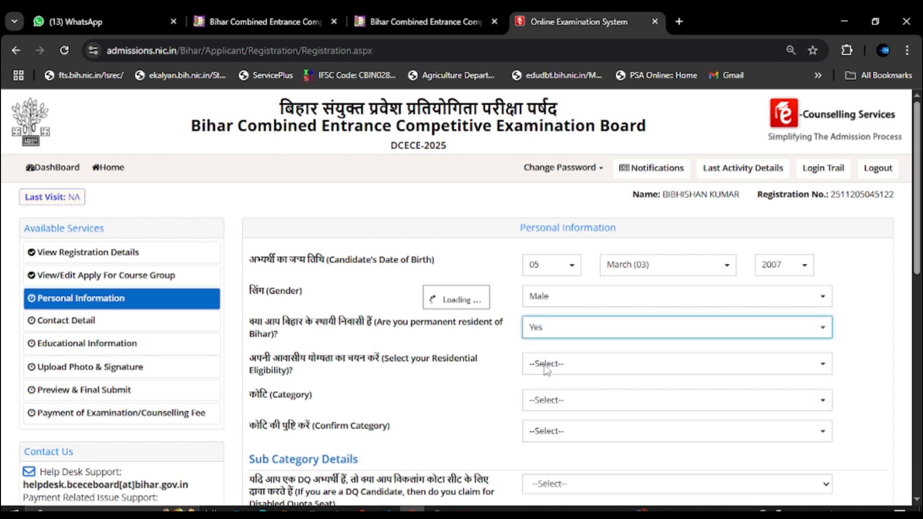
scroll(487, 323, "down", 2)
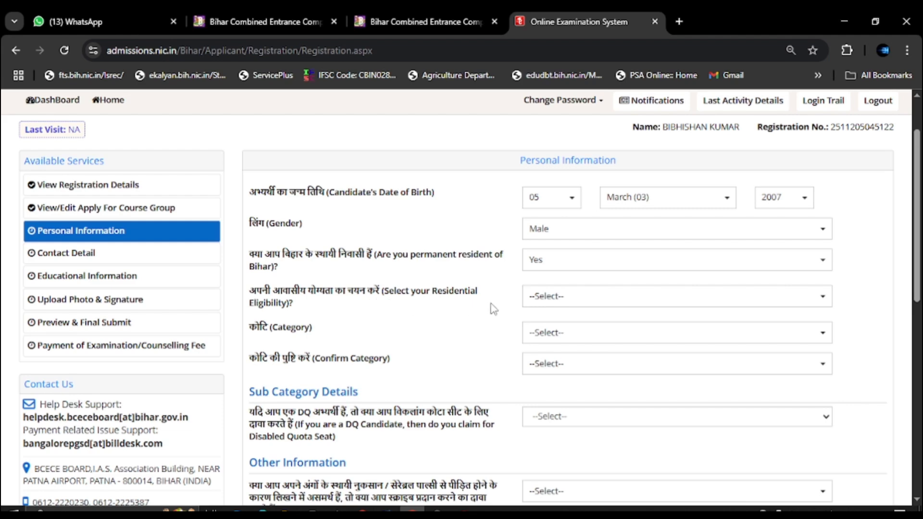
left_click(544, 297)
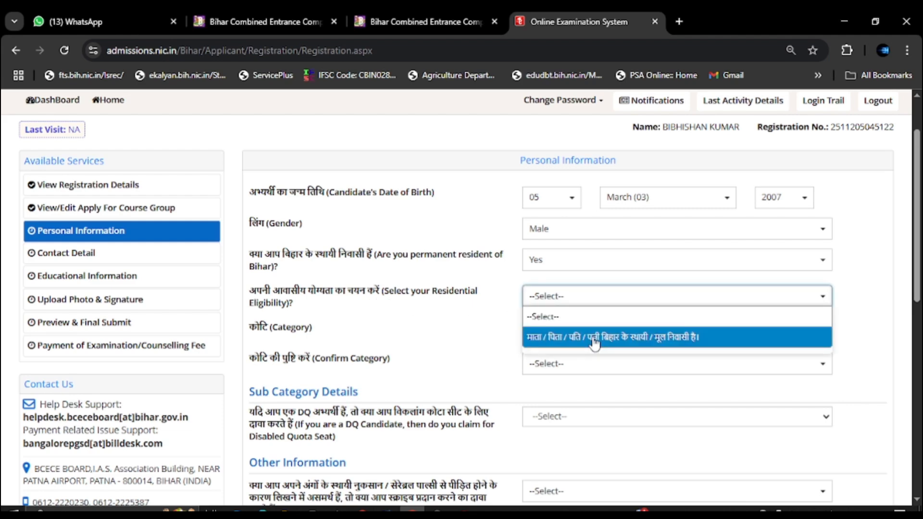
left_click(594, 338)
Set and confirm the category as Extremely Backward Class [EBC].
left_click(550, 332)
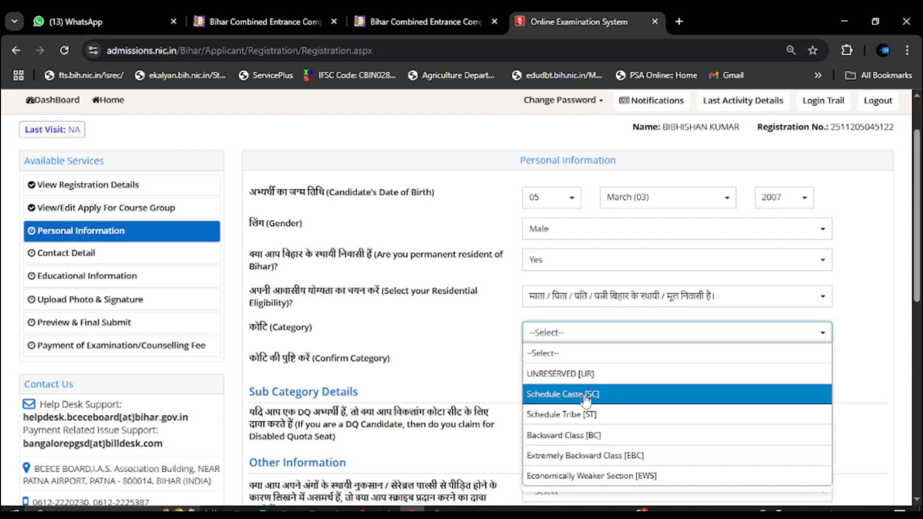
left_click(584, 456)
scroll(585, 456, "down", 1)
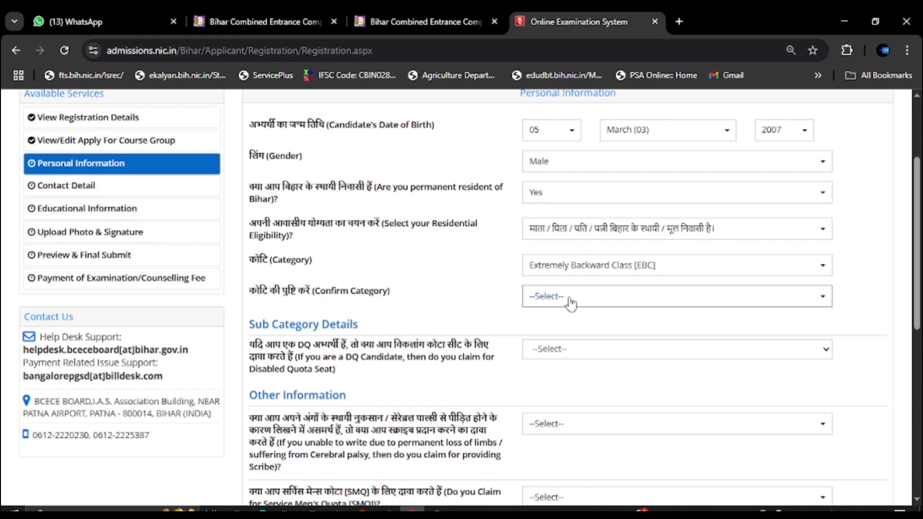
left_click(571, 302)
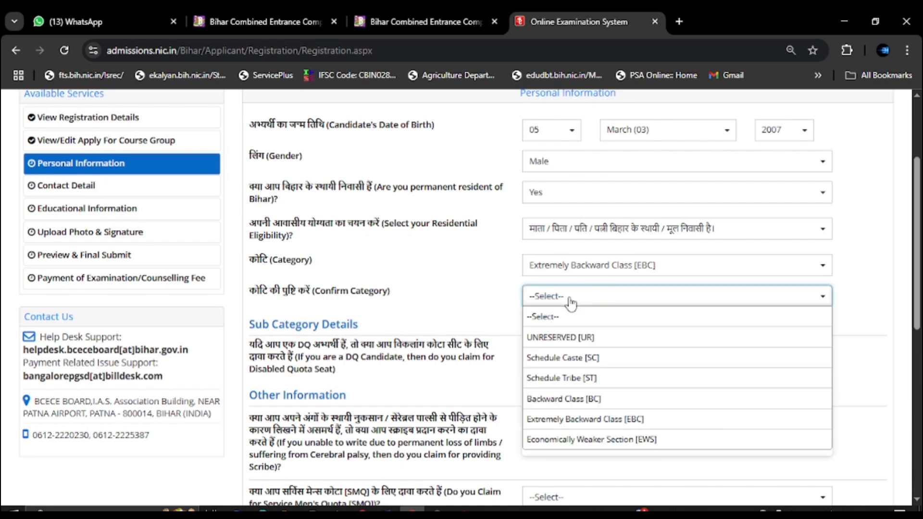
left_click(628, 419)
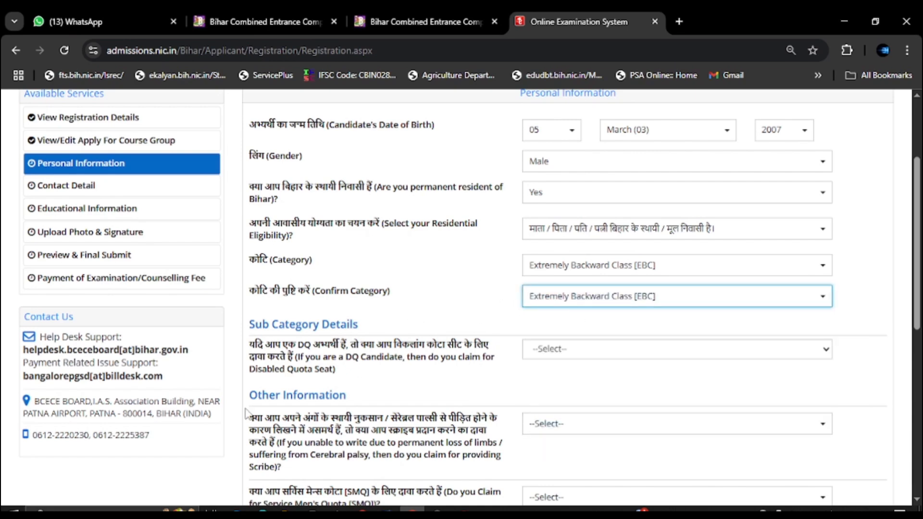
Answer No to disabled and service men's quotas, and Yes to family income under 8 lakhs.
left_click(544, 355)
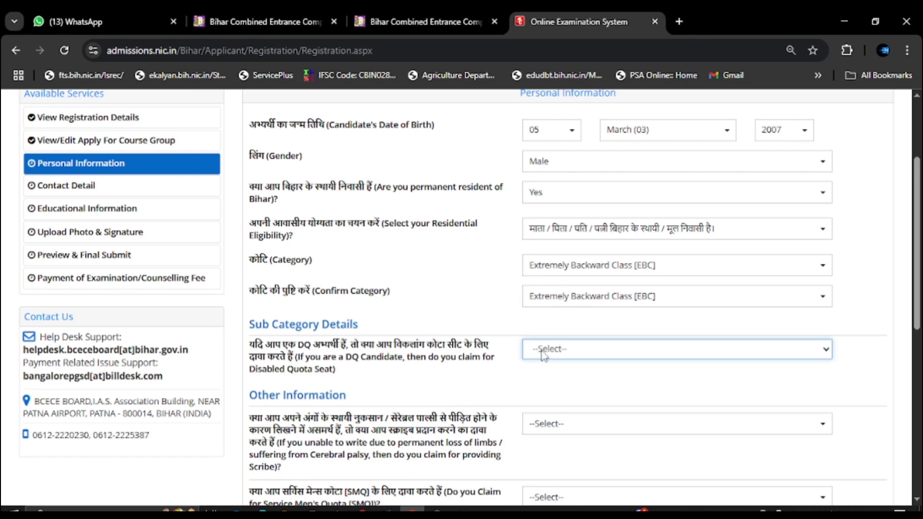
left_click(543, 355)
left_click(552, 405)
scroll(358, 422, "down", 1)
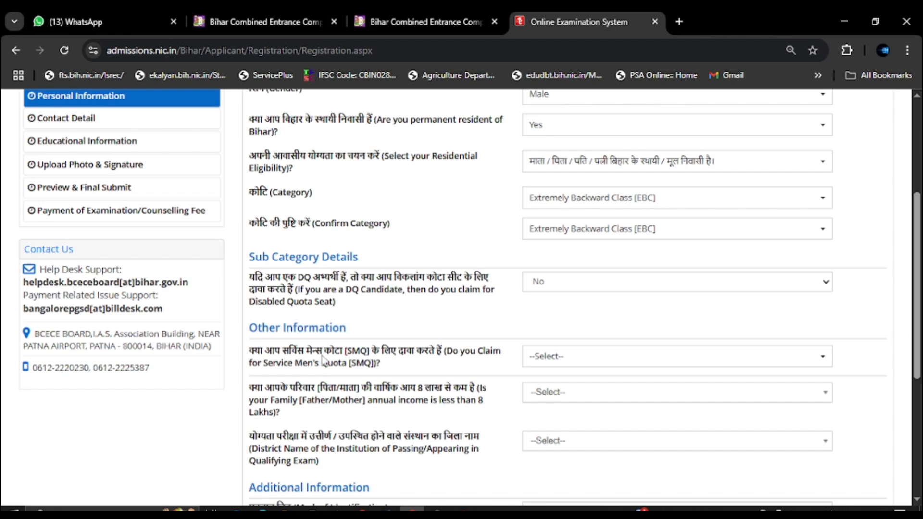
left_click(552, 363)
left_click(546, 416)
scroll(273, 329, "down", 1)
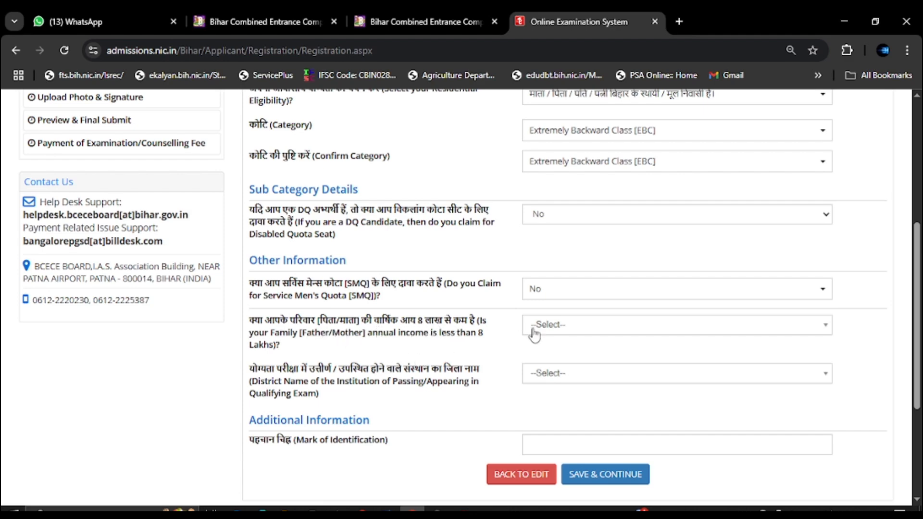
left_click(552, 330)
left_click(539, 384)
Set the qualifying exam district to SHEOHAR and enter identification mark 'A WOUND MARK IN LEFT LEG'.
scroll(461, 284, "down", 3)
scroll(461, 284, "up", 3)
left_click(551, 380)
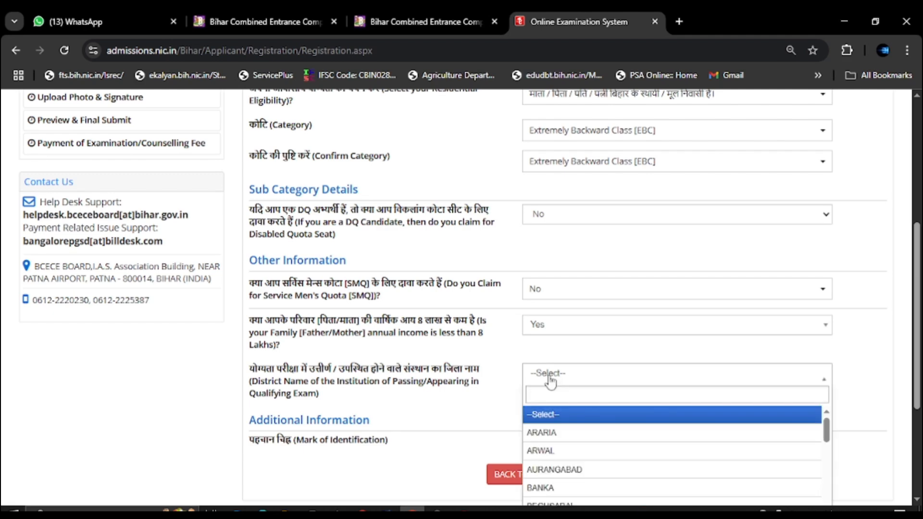
scroll(591, 380, "down", 1)
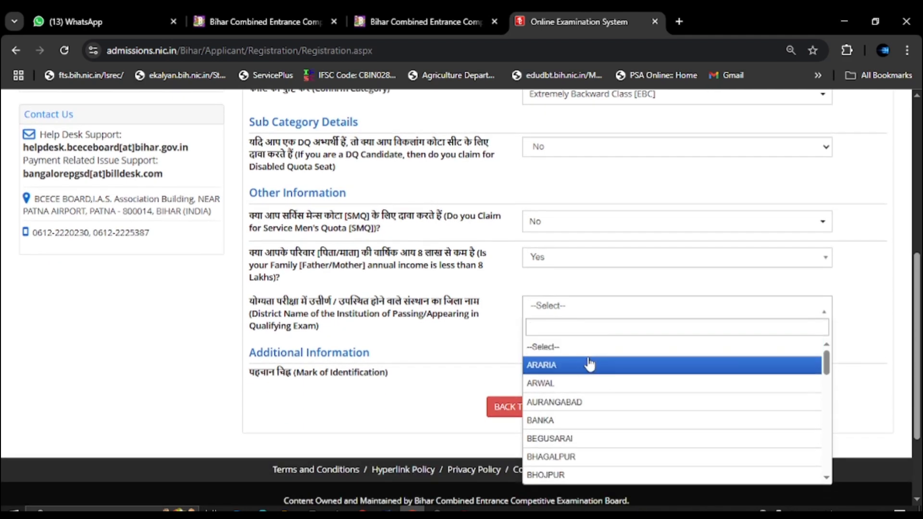
type("she")
left_click(584, 371)
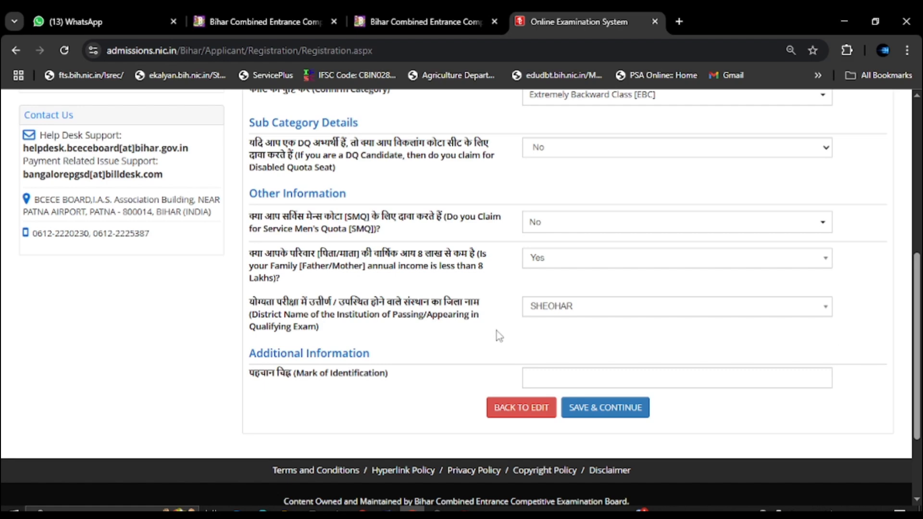
left_click(551, 381)
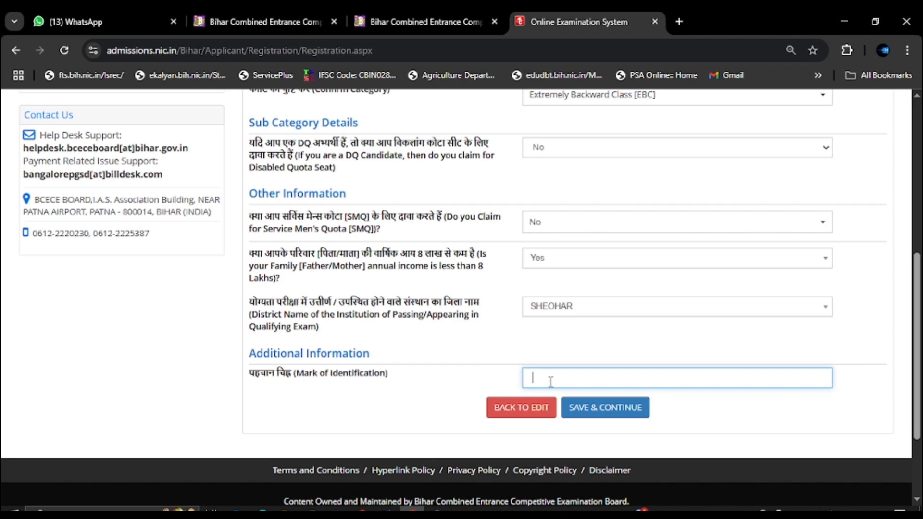
type("WOUND MARK IN LEFT LEG")
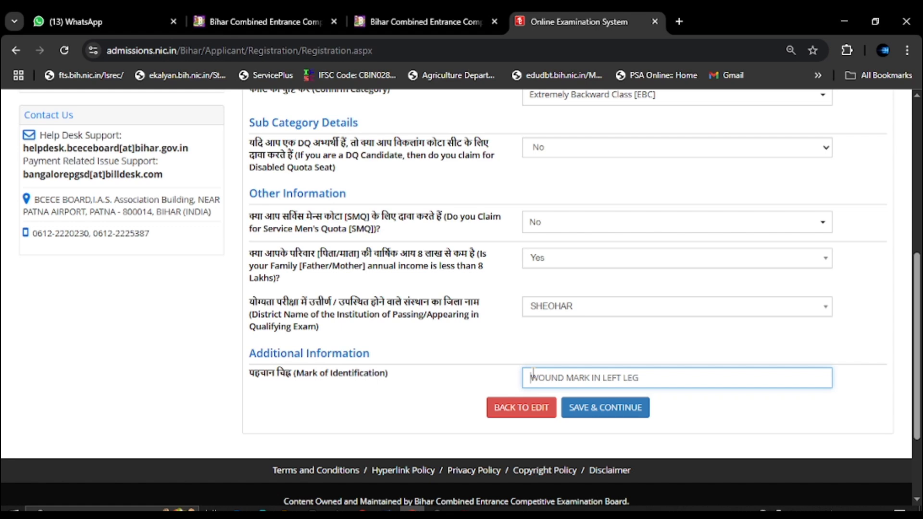
type("A")
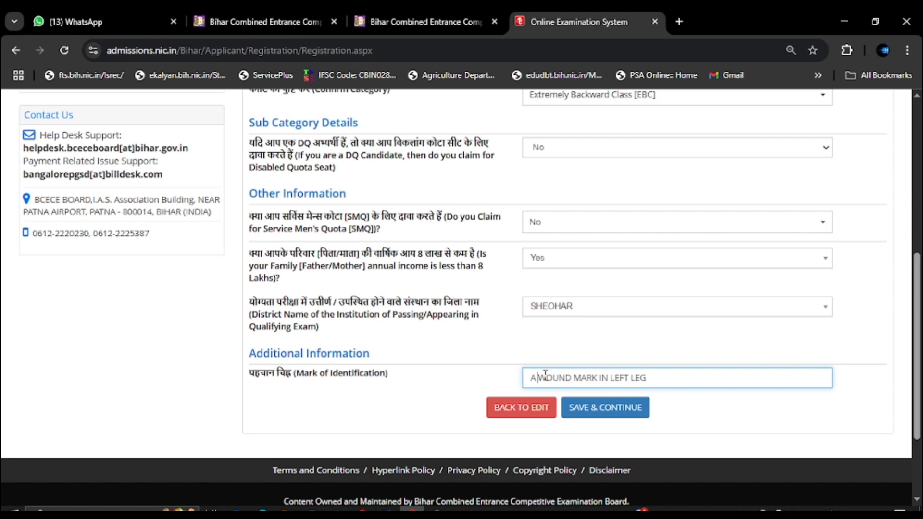
scroll(590, 305, "down", 3)
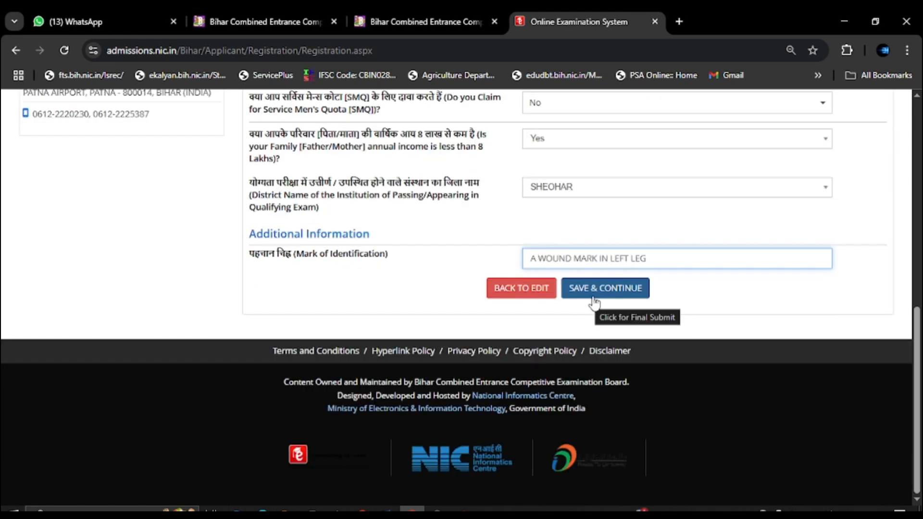
Save the current details and continue to the Contact Detail form.
left_click(592, 303)
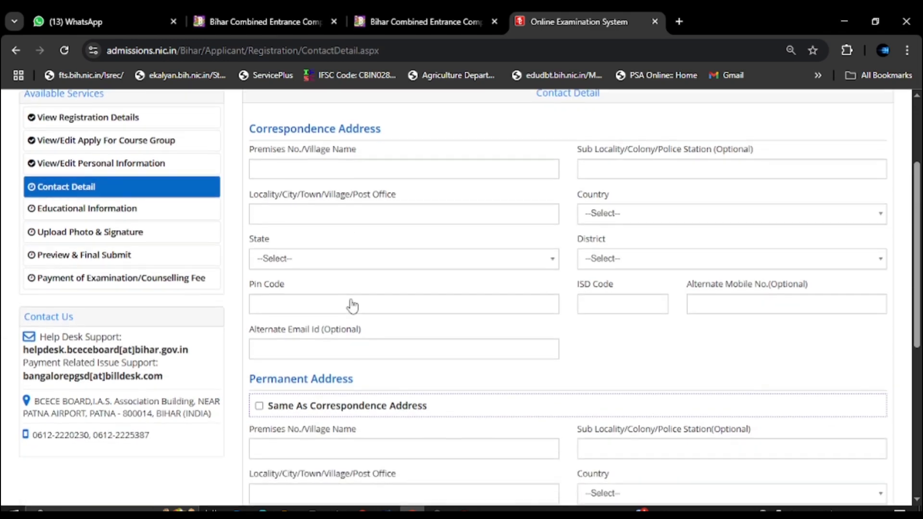
scroll(340, 278, "up", 1)
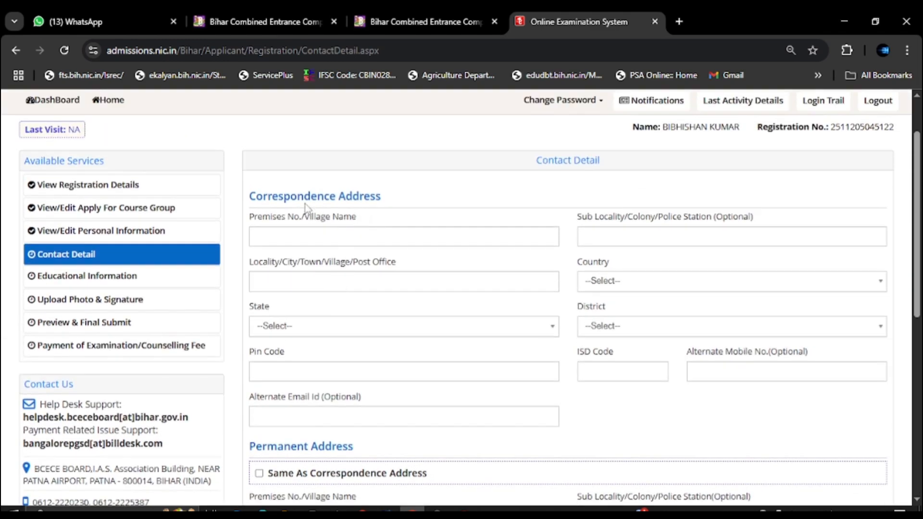
scroll(299, 382, "down", 1)
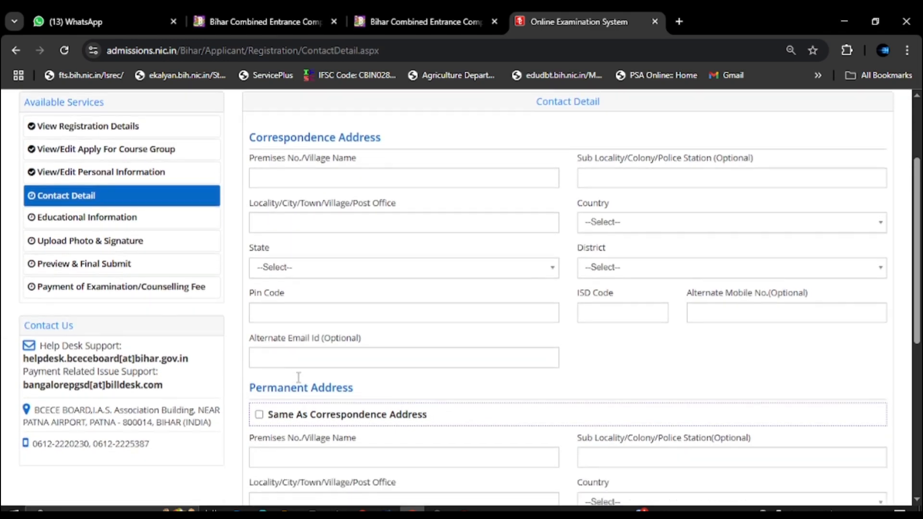
scroll(348, 227, "down", 1)
scroll(329, 219, "up", 1)
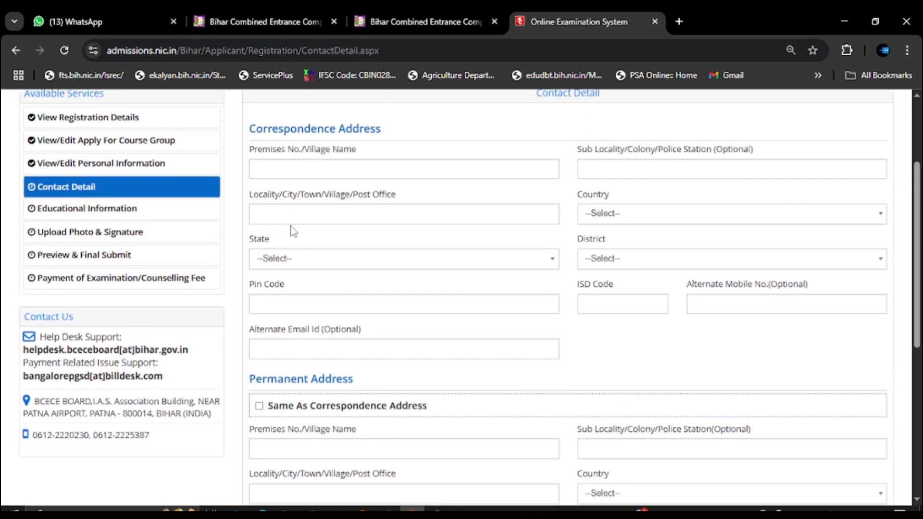
scroll(294, 345, "down", 1)
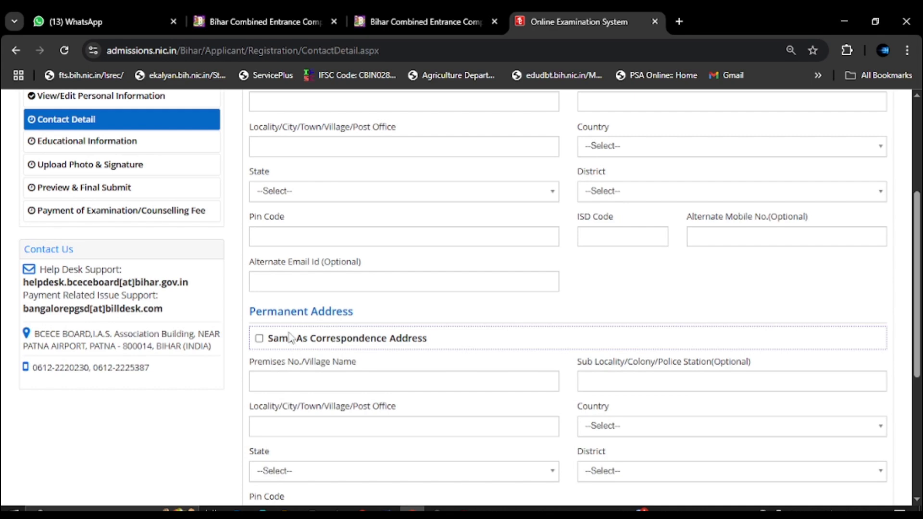
scroll(296, 327, "up", 1)
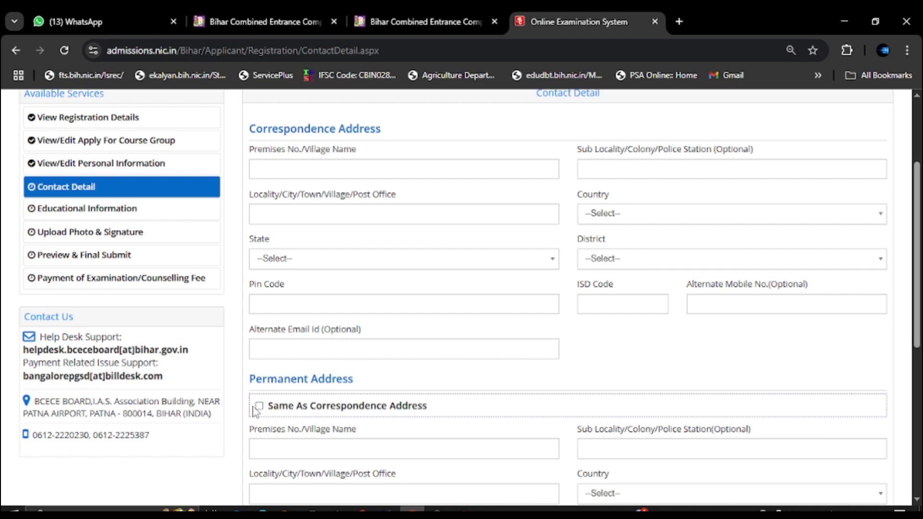
Enter correspondence premises DHANKAUL, locality DHANAKUL and sub-locality PIPRAHI.
left_click(335, 169)
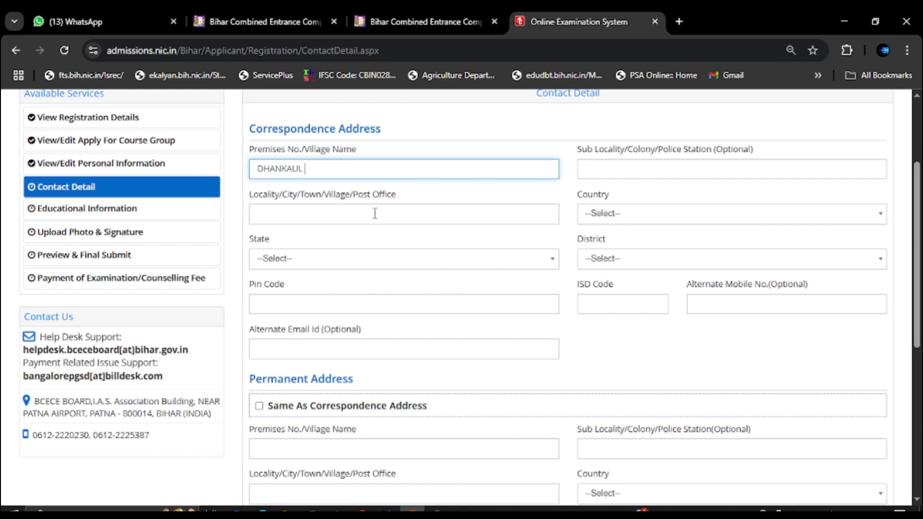
left_click(346, 214)
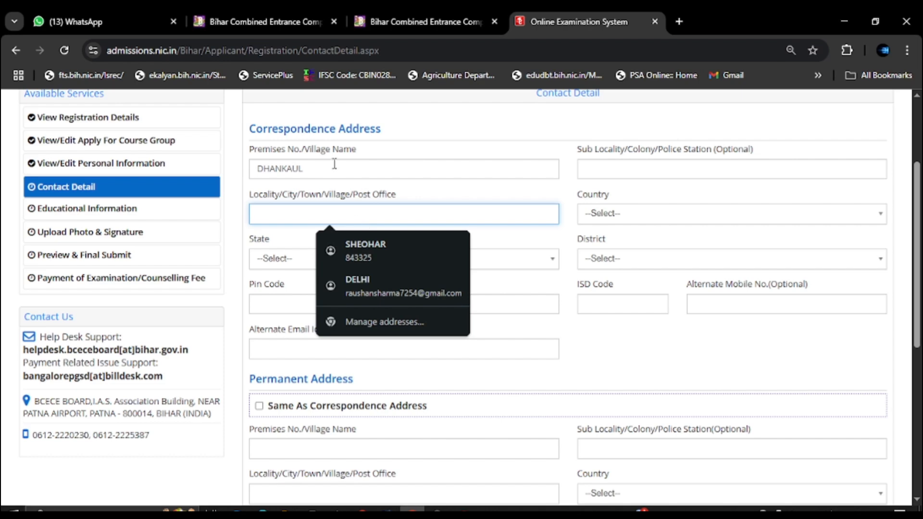
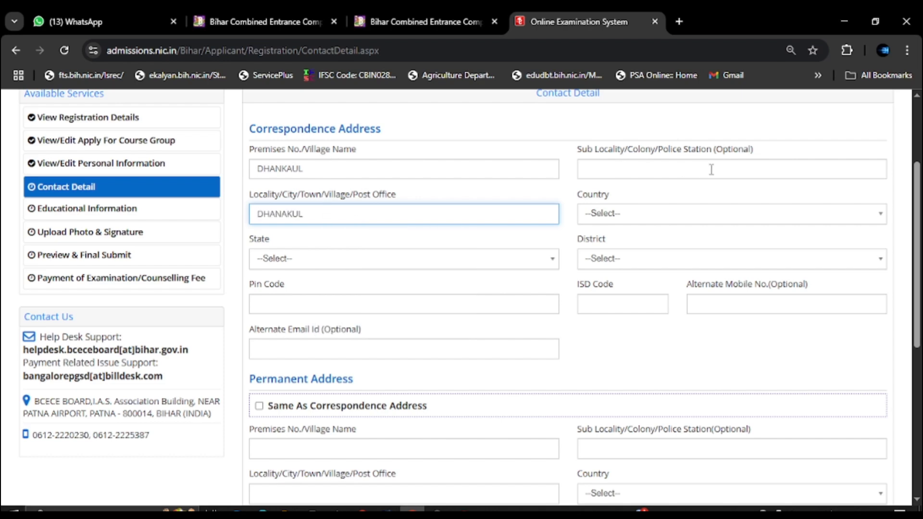
left_click(674, 166)
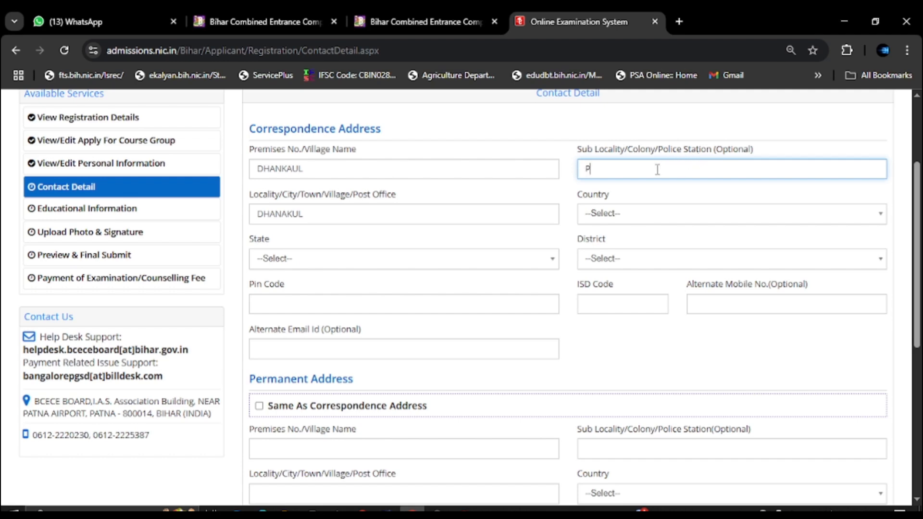
key("Tab")
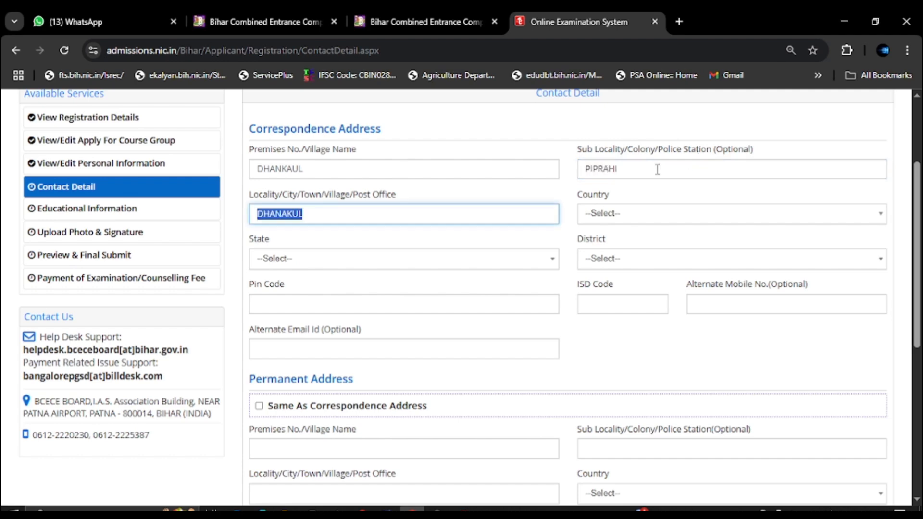
left_click(639, 216)
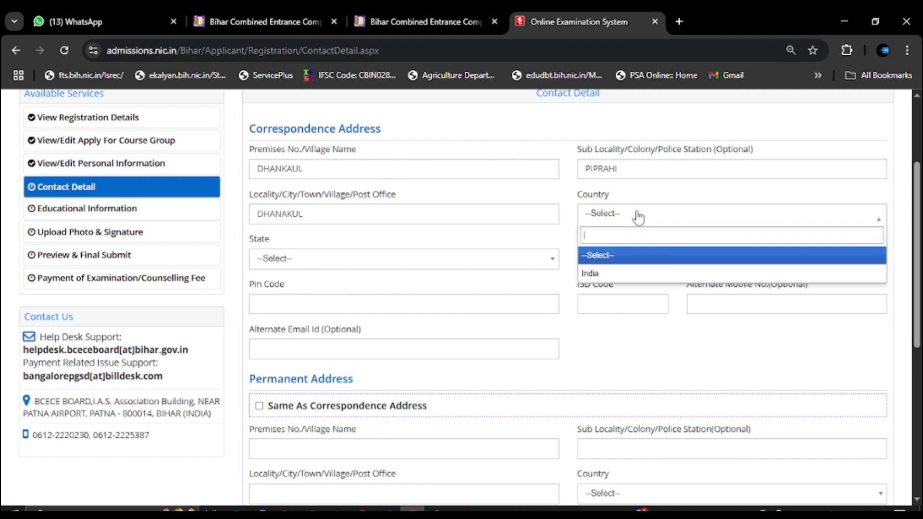
left_click(612, 272)
left_click(299, 262)
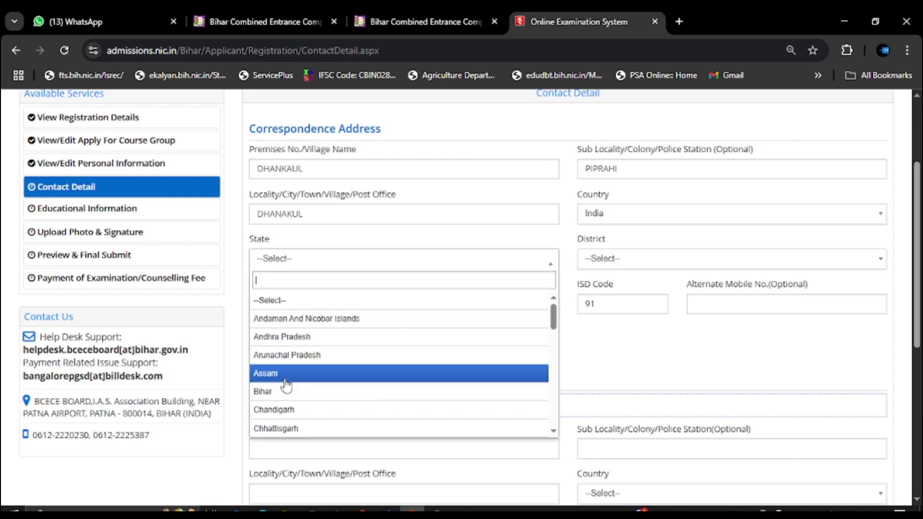
left_click(271, 395)
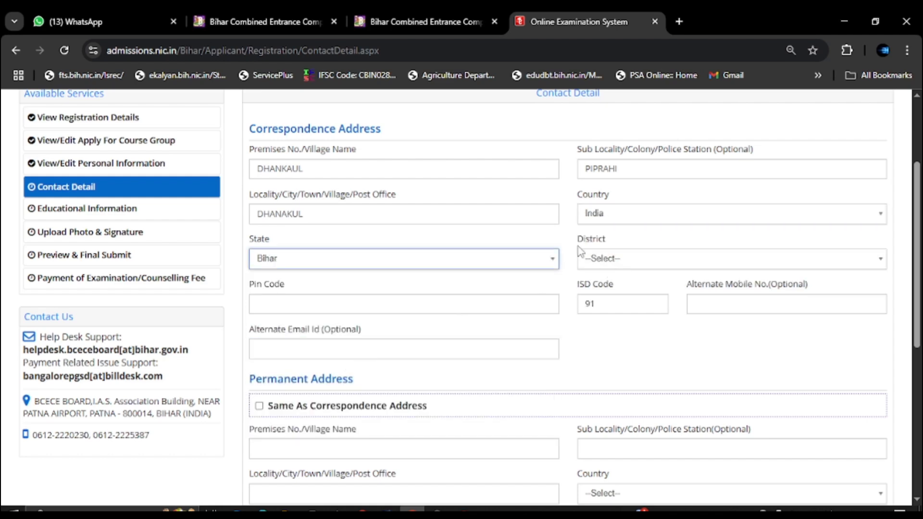
left_click(622, 259)
scroll(620, 346, "down", 4)
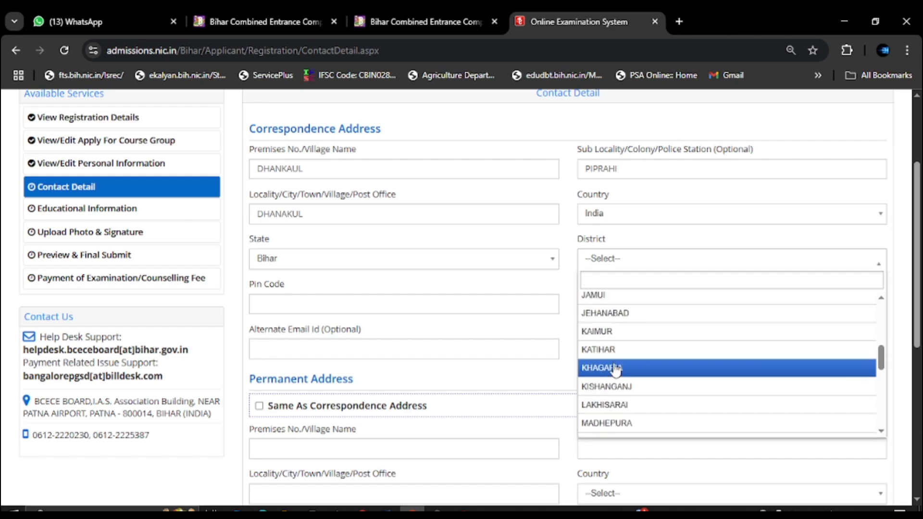
left_click(307, 304)
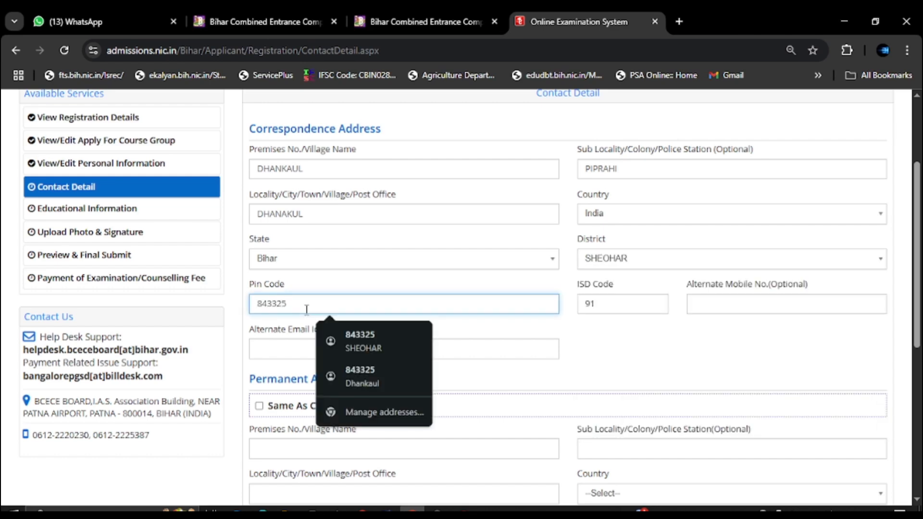
left_click(717, 307)
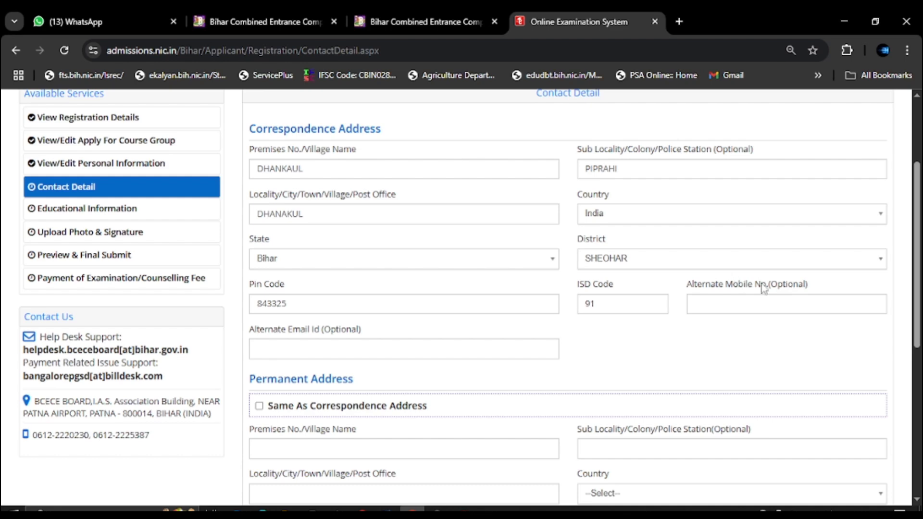
Save the contact details with the permanent address matching correspondence, confirming with Yes.
scroll(348, 327, "down", 1)
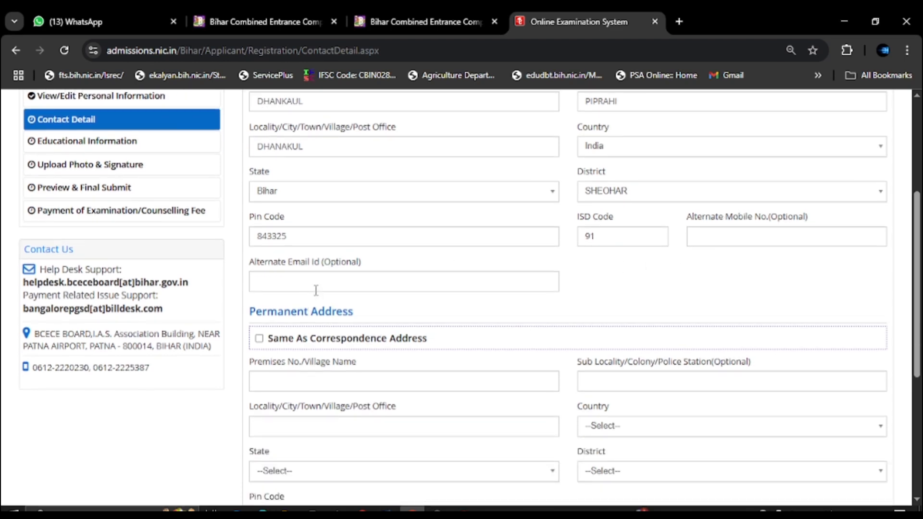
scroll(316, 290, "up", 2)
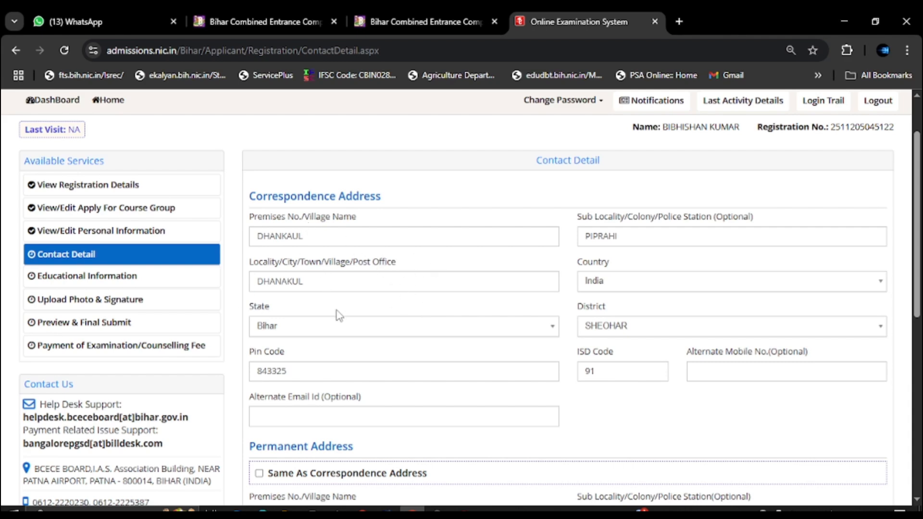
scroll(338, 316, "down", 4)
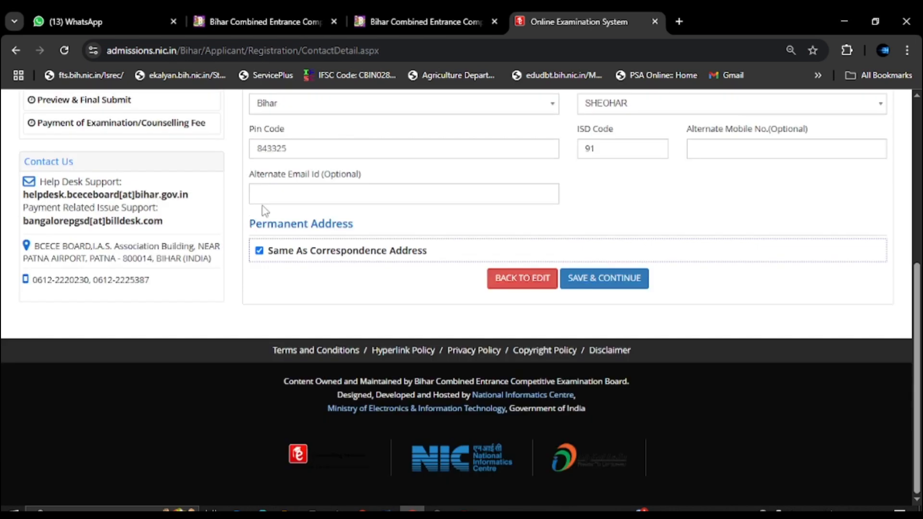
left_click(597, 284)
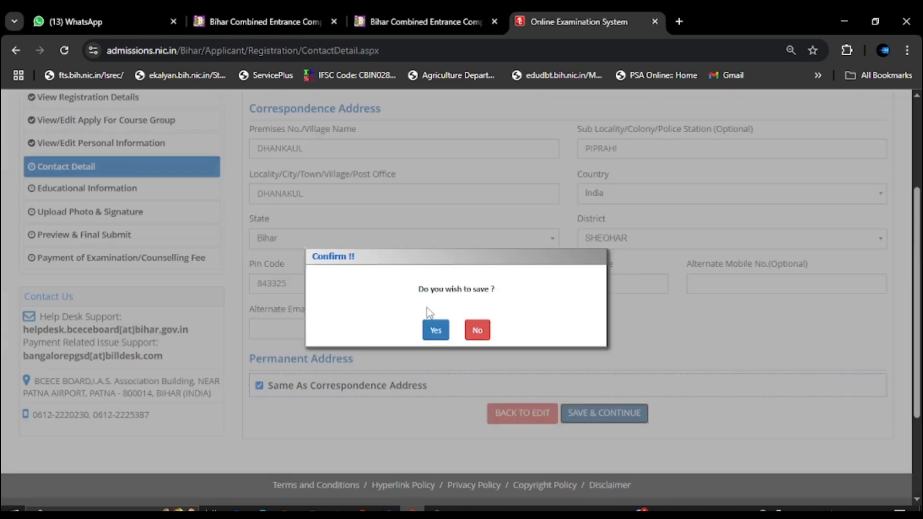
left_click(435, 331)
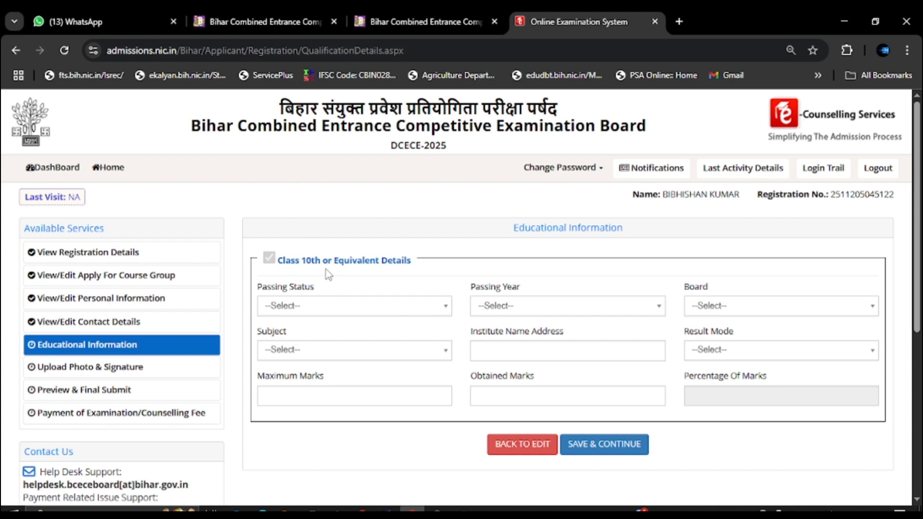
Mark Class 10th as Passed in 2023, Bihar School Examination Board, All Subject.
left_click_drag(291, 261, 403, 266)
left_click(366, 306)
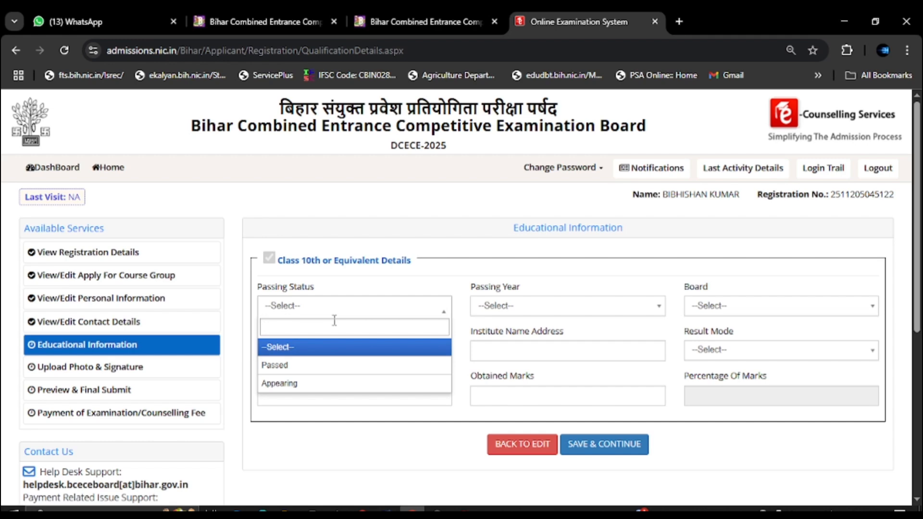
left_click(293, 373)
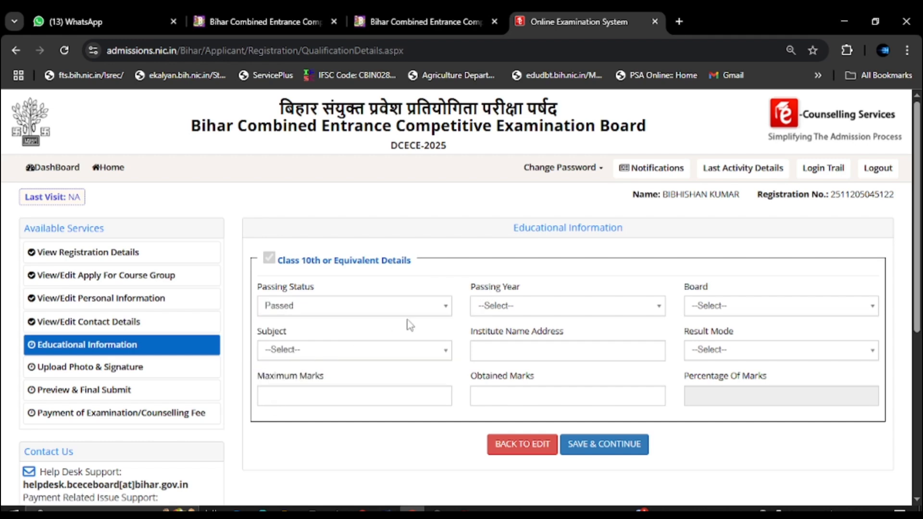
left_click(528, 310)
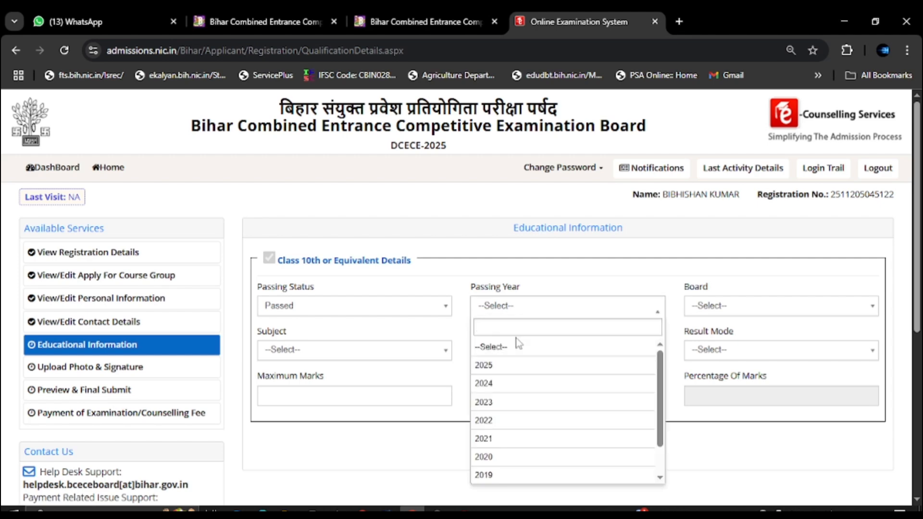
left_click(510, 402)
left_click(721, 307)
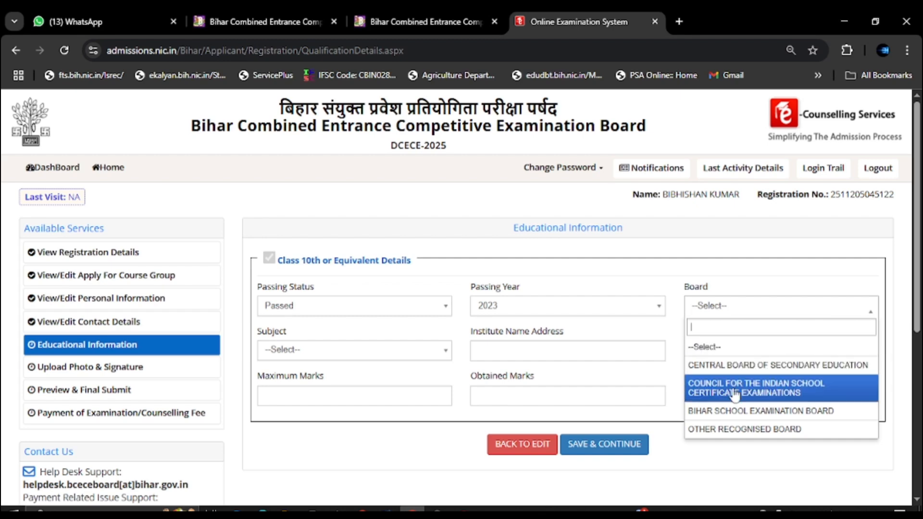
left_click(755, 414)
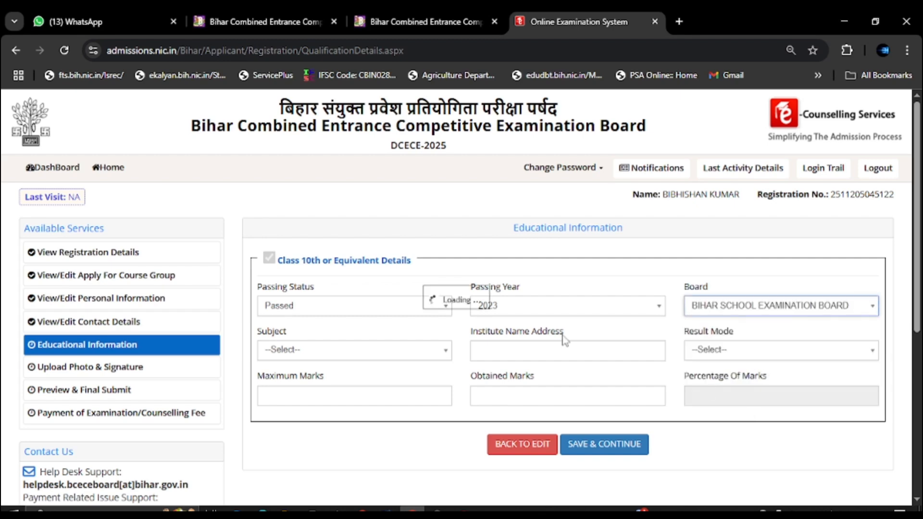
left_click(314, 352)
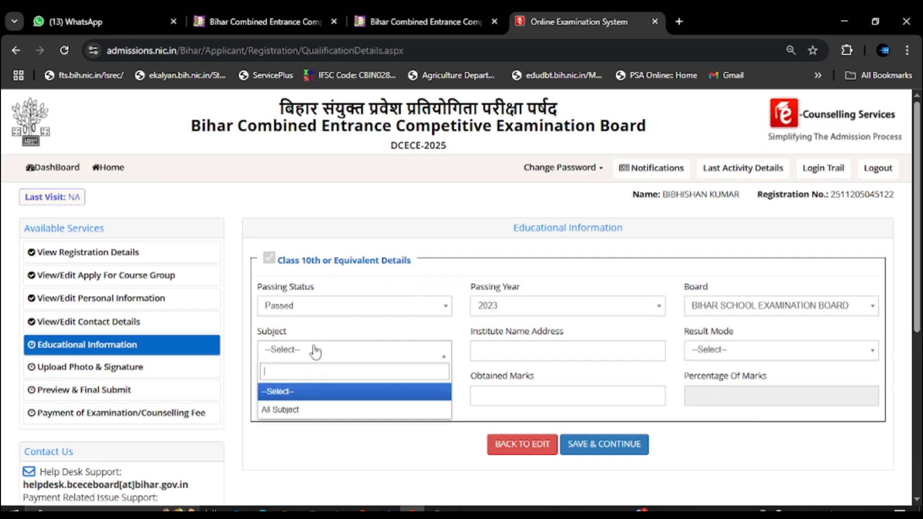
left_click(304, 409)
Paste the institute name and address into the Class 10th institute field.
left_click(531, 355)
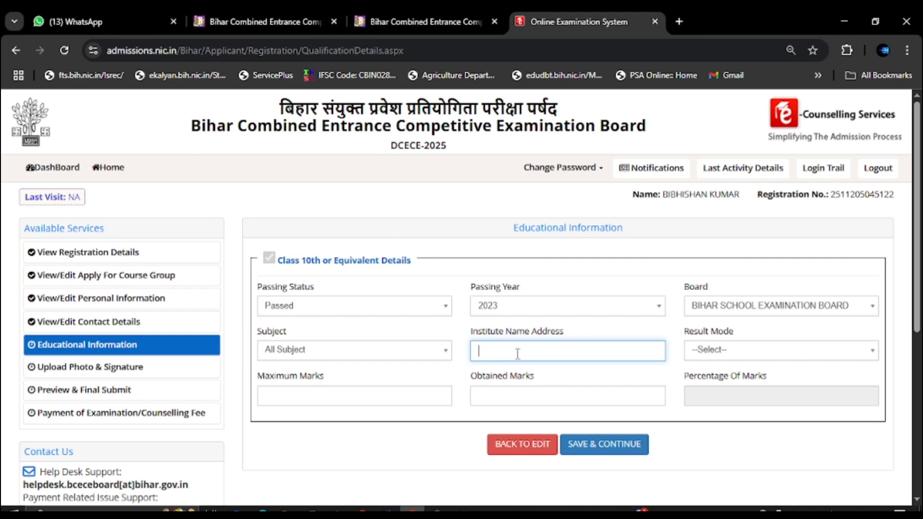
type("UTTKRMIT M S DHANKAUL, SHEOHAR")
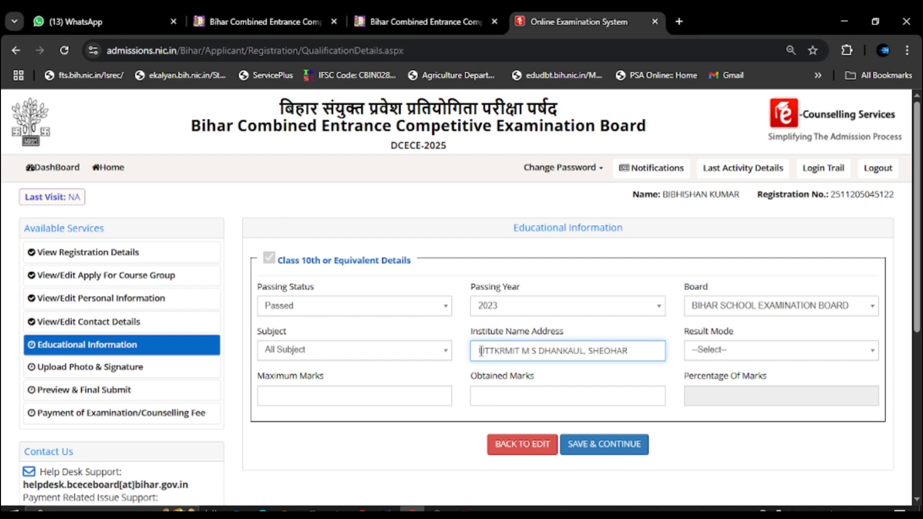
left_click_drag(479, 352, 587, 352)
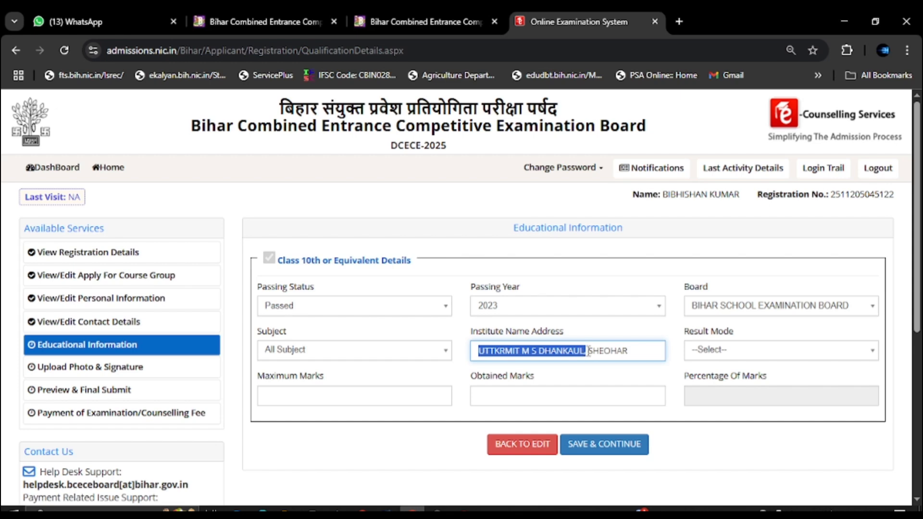
left_click(589, 352)
left_click_drag(588, 352, 629, 352)
left_click(629, 351)
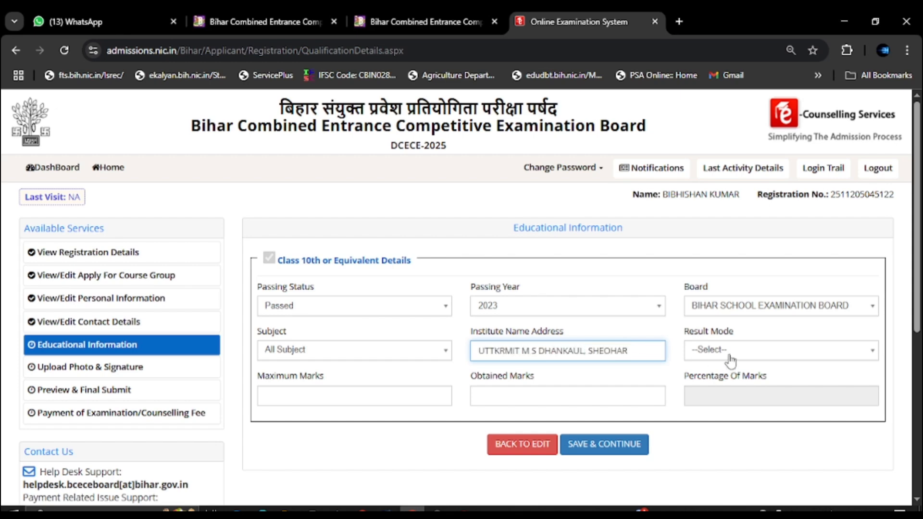
Enter result mode Percentage with 324 of 500 marks, then save and confirm.
left_click(730, 356)
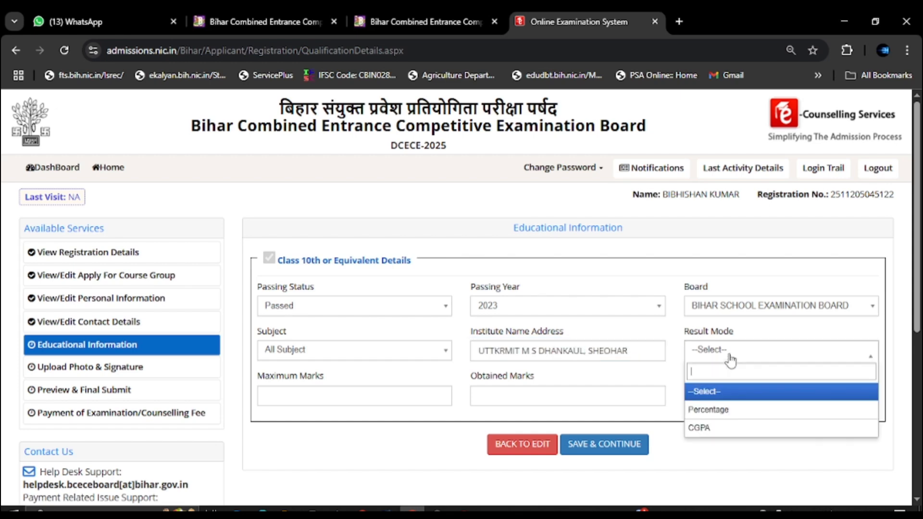
left_click(710, 412)
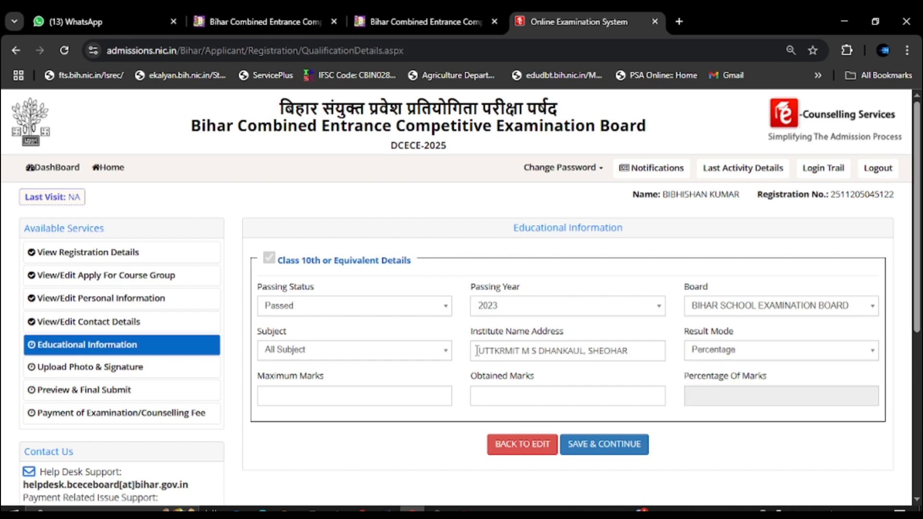
left_click(288, 392)
type("500")
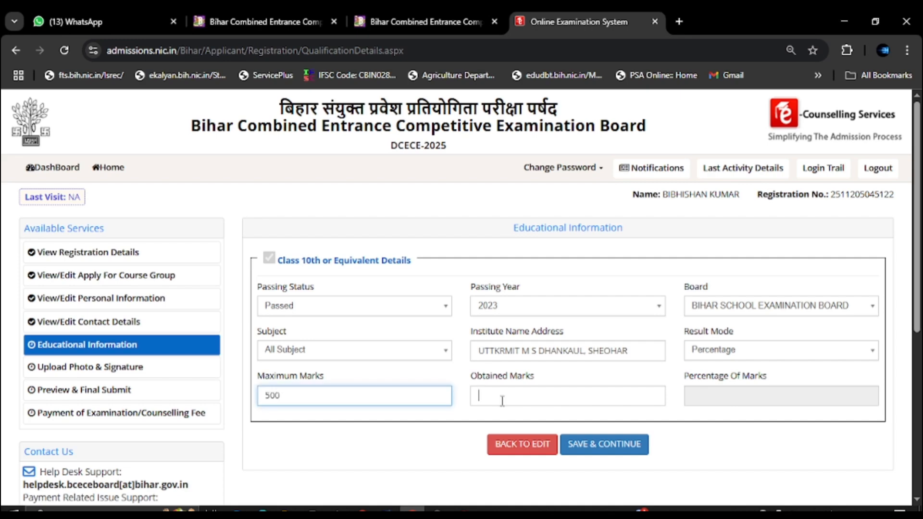
left_click(502, 401)
type("324")
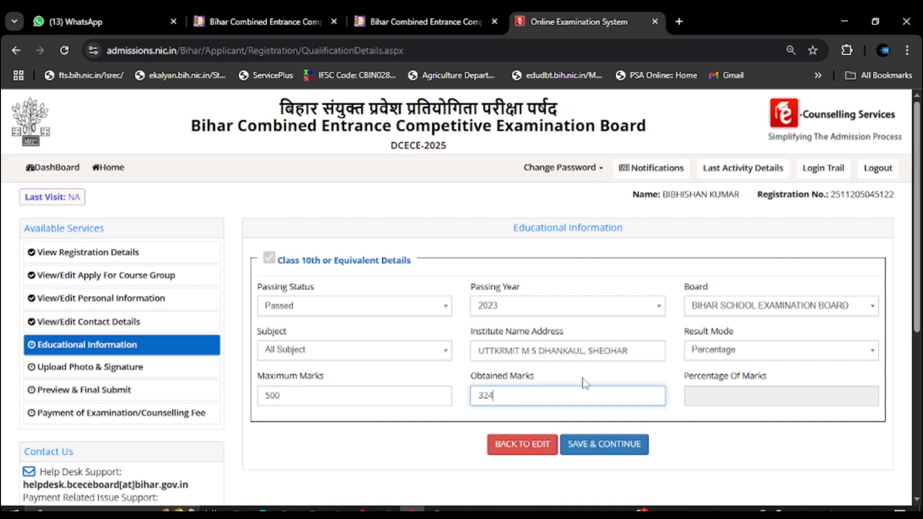
left_click(726, 400)
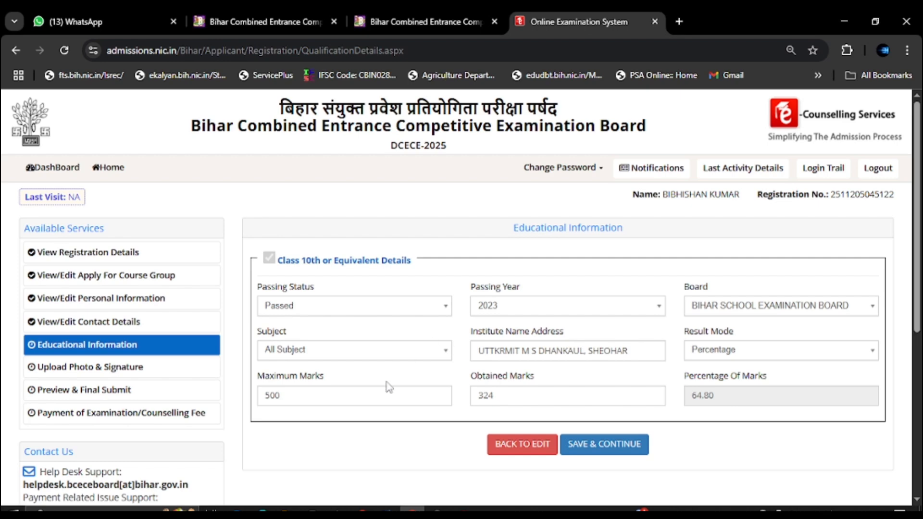
left_click(609, 451)
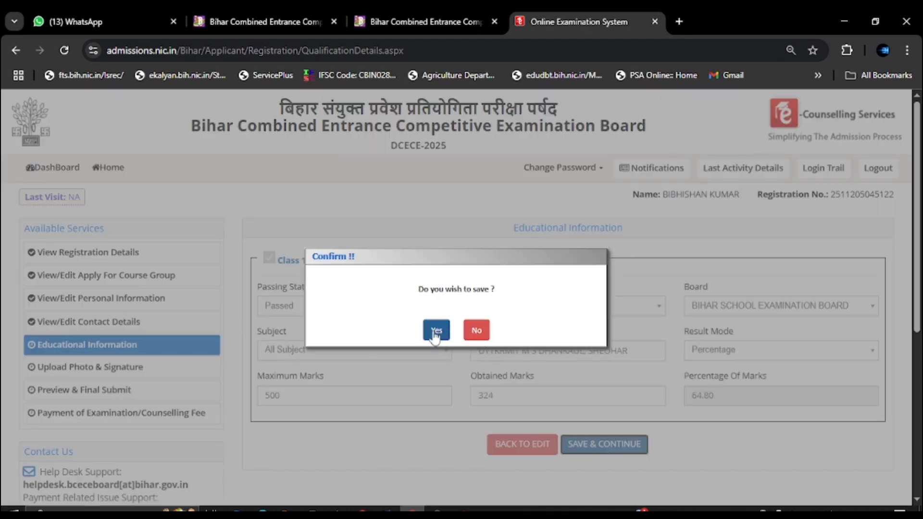
left_click(435, 332)
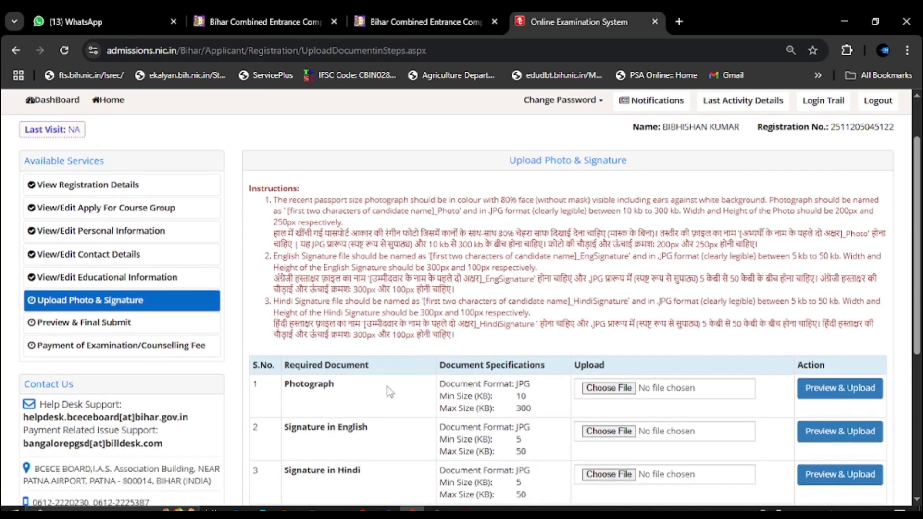
Pick Photo.jpg from Google Drive's My Drive and attempt Preview & Upload for the photograph.
scroll(409, 387, "down", 3)
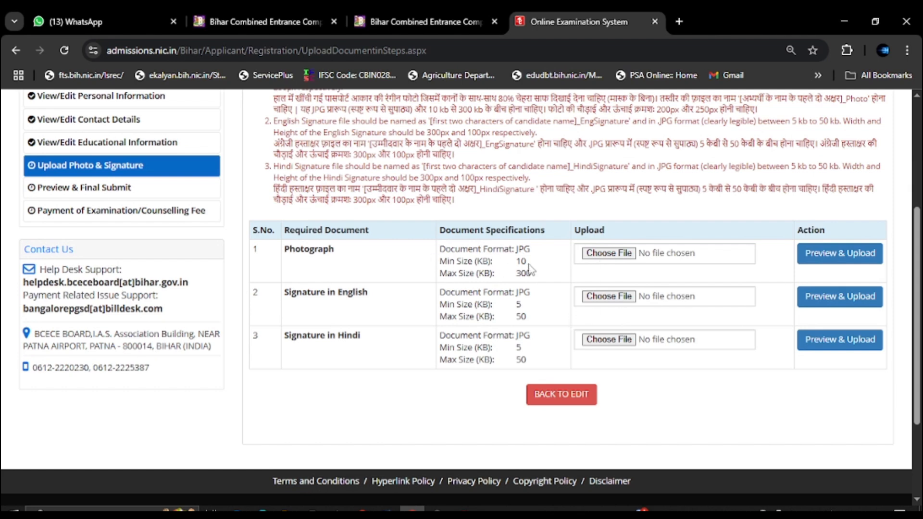
left_click(617, 257)
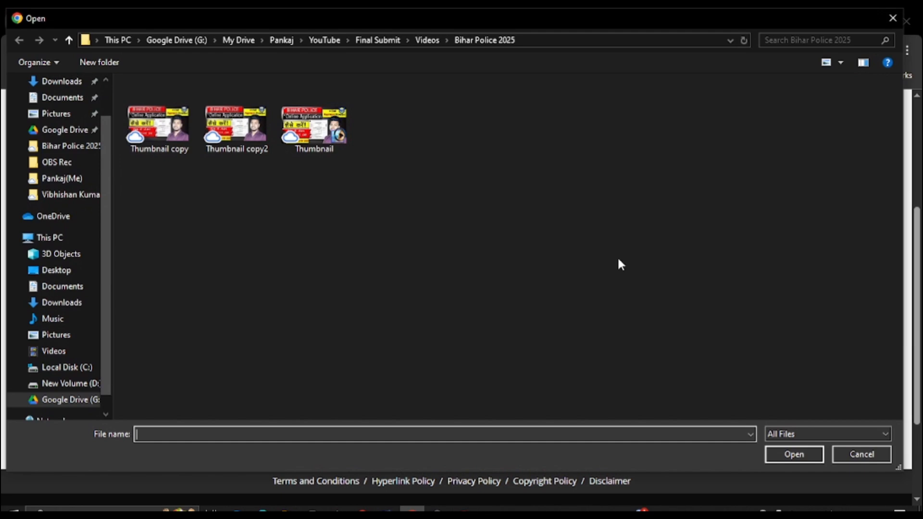
left_click(163, 40)
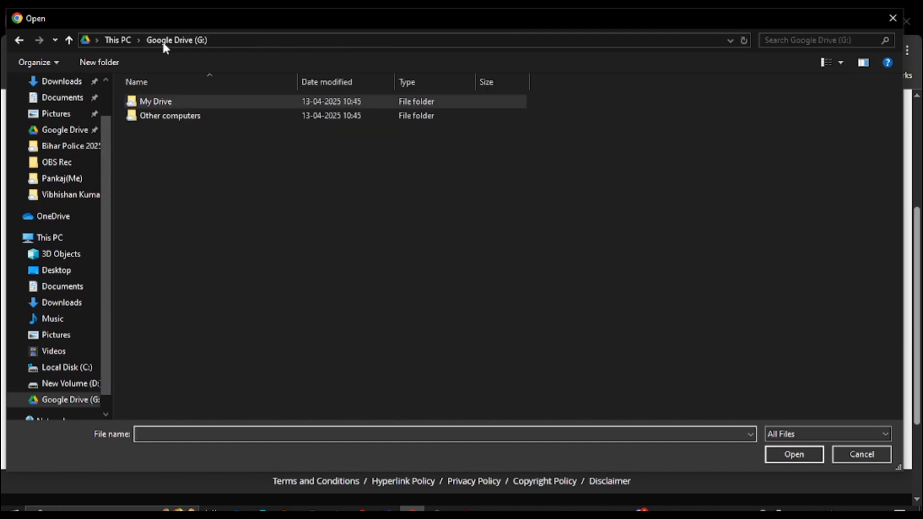
double_click(156, 102)
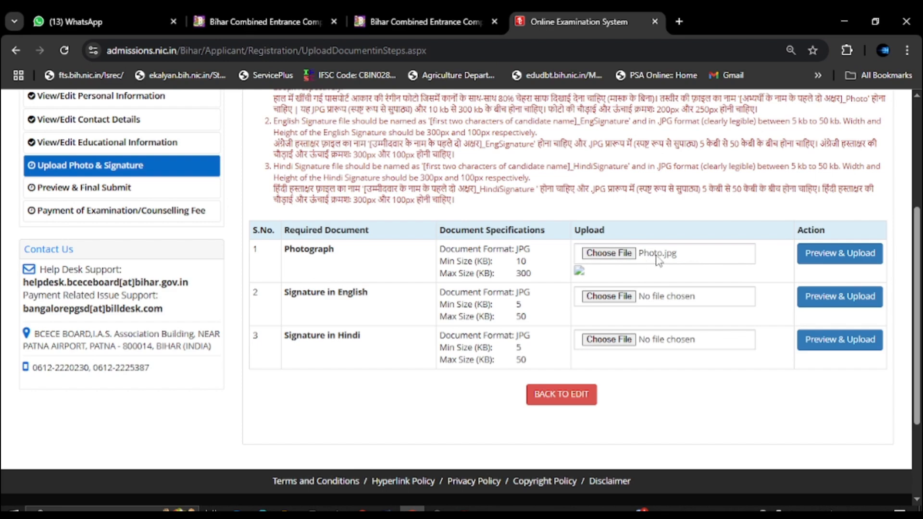
left_click(839, 261)
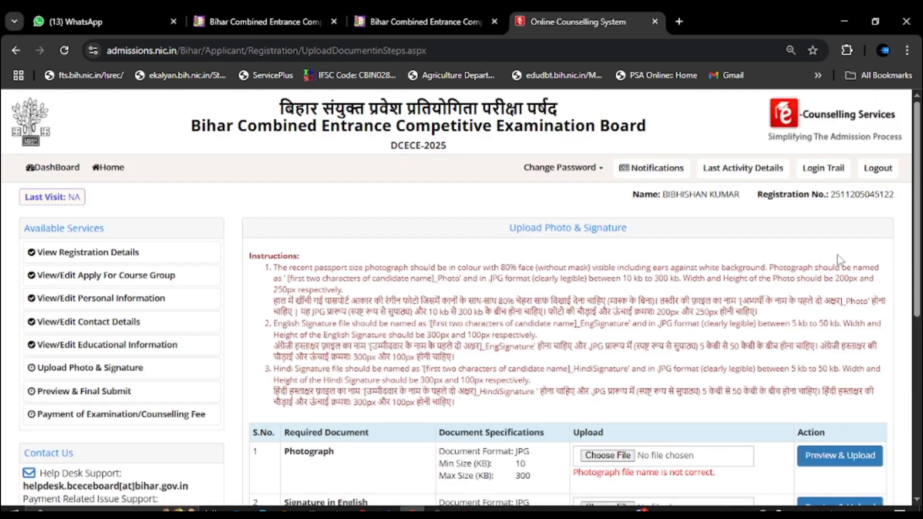
Review the error stating the photo and signature file names are not correct.
scroll(675, 299, "down", 3)
scroll(525, 344, "down", 2)
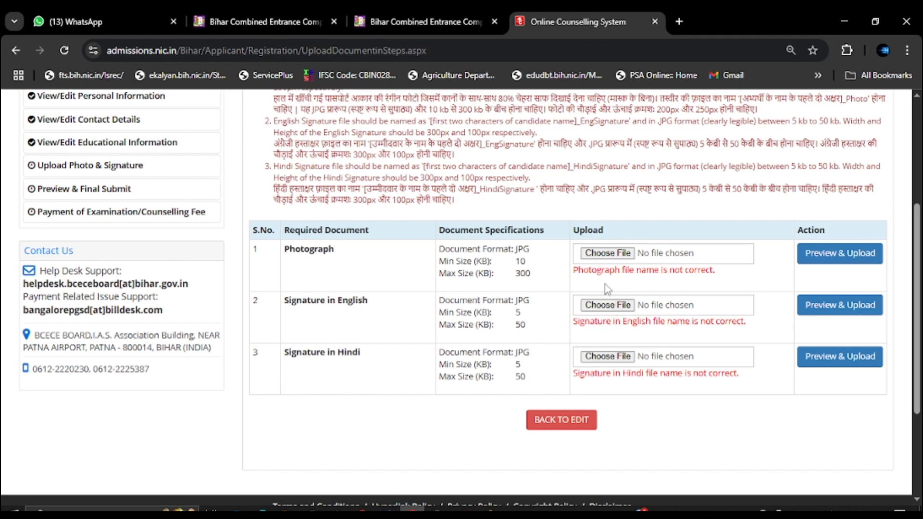
left_click_drag(574, 270, 672, 284)
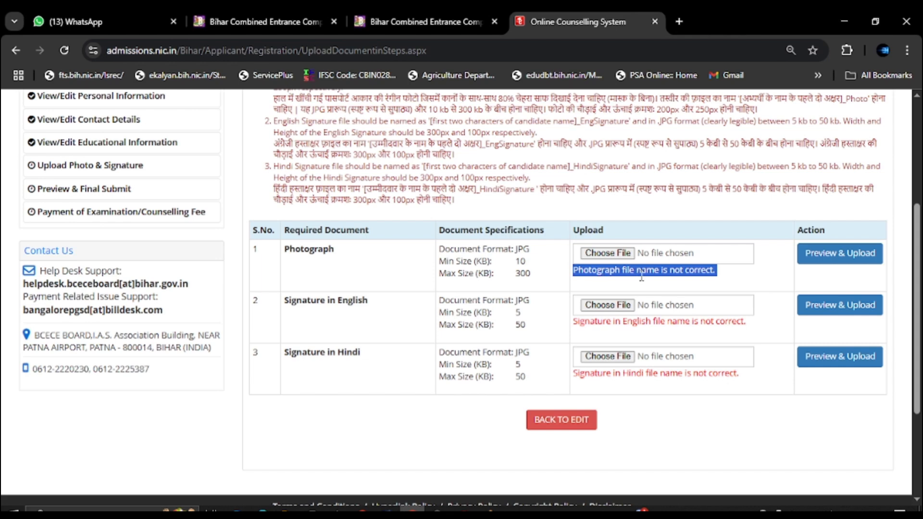
left_click(699, 298)
scroll(701, 298, "up", 2)
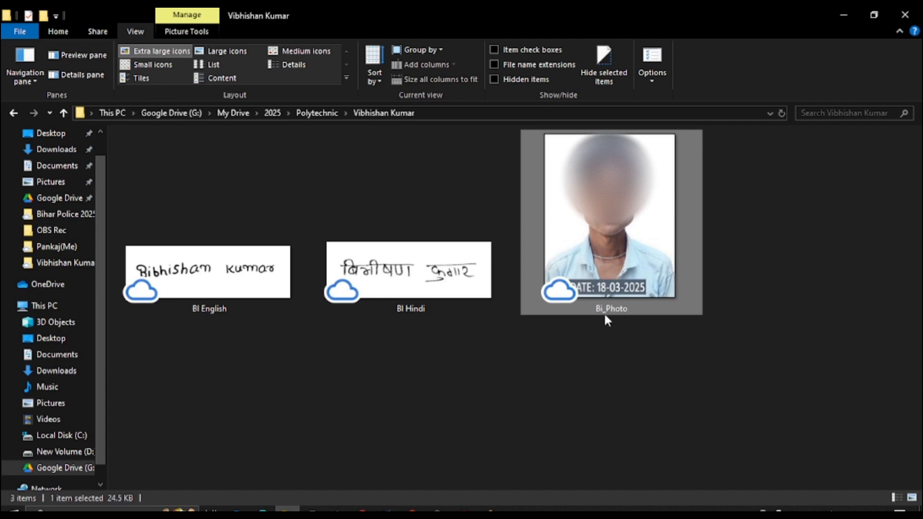
Rename the Hindi signature image to Bi_HindiSignature.
left_click(405, 287)
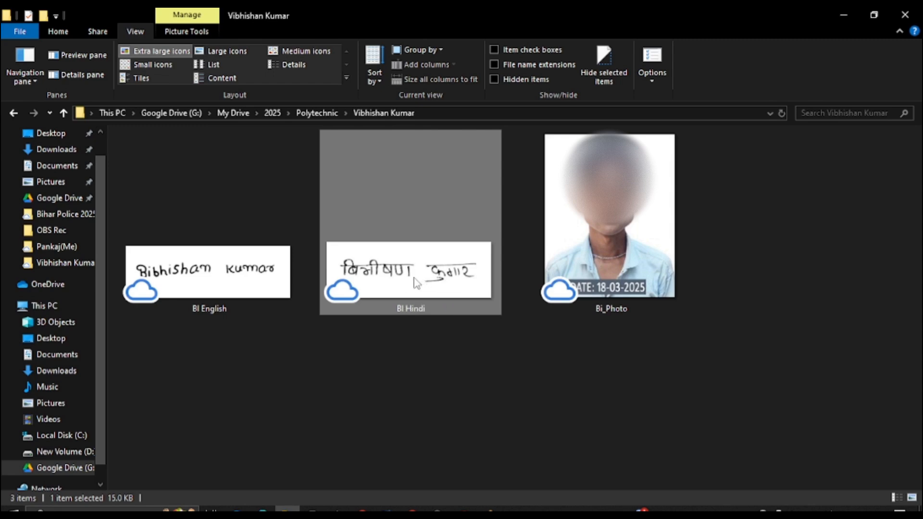
left_click(411, 307)
type("Bi")
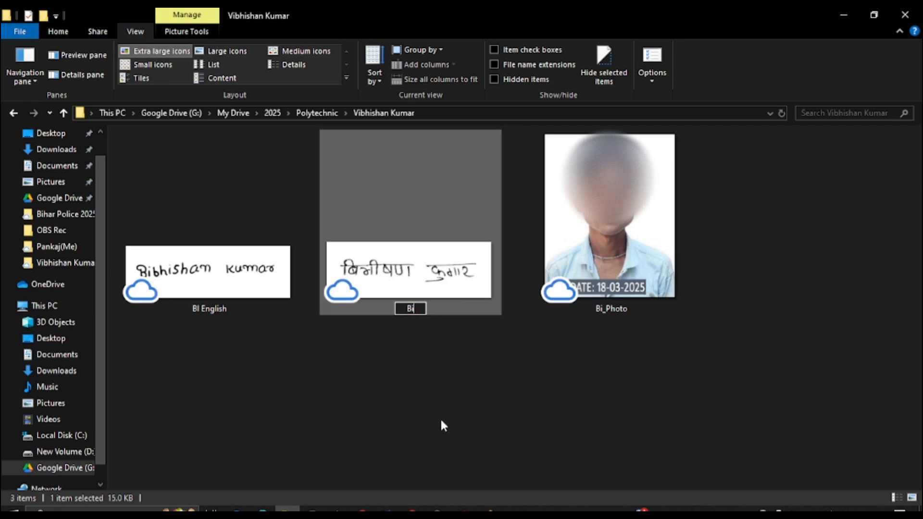
type("_Hind")
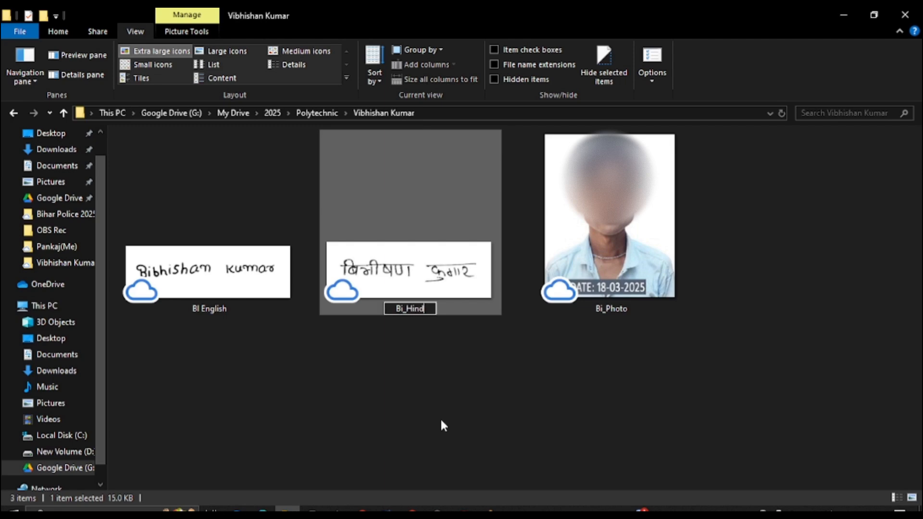
type("iSignatur")
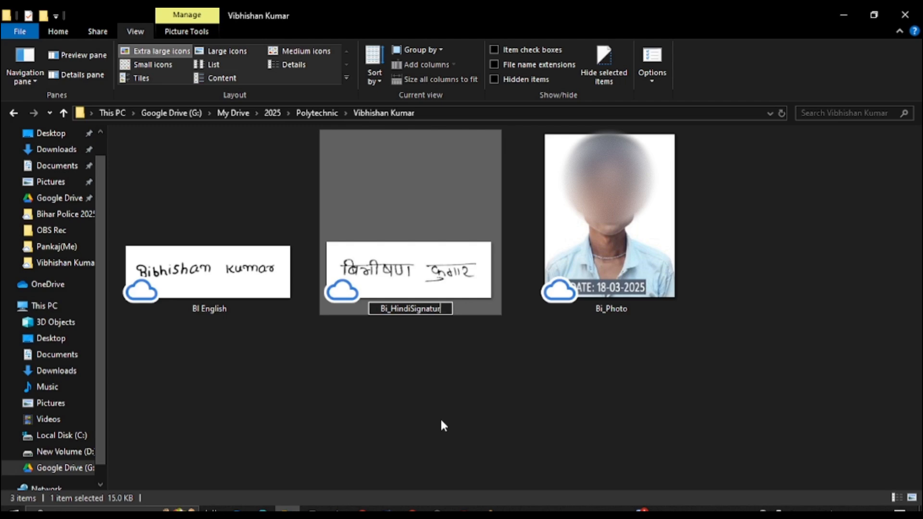
type("e")
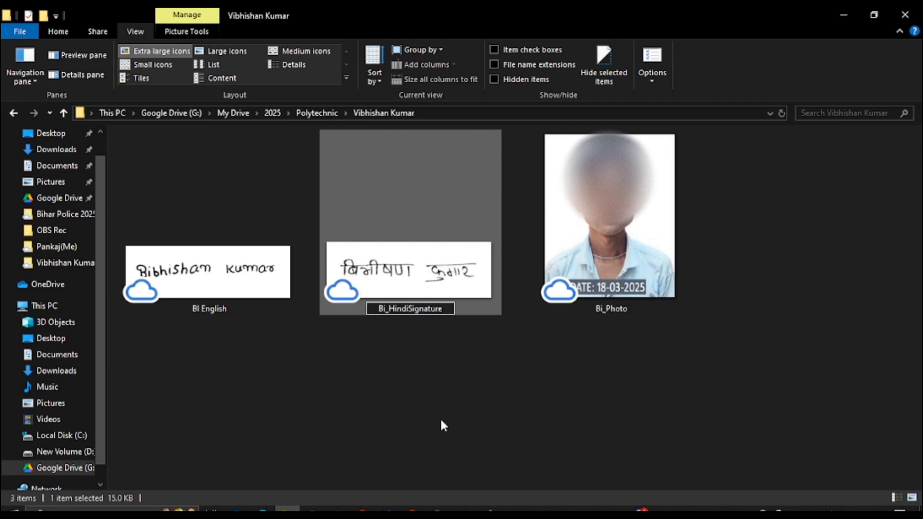
key("Return")
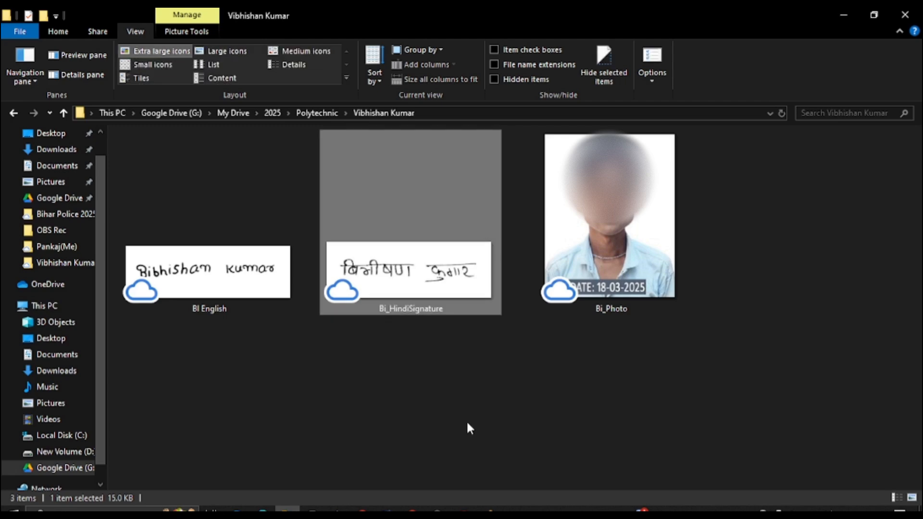
Rename the English signature image to Bi_EngSignature and return to the portal.
left_click(237, 282)
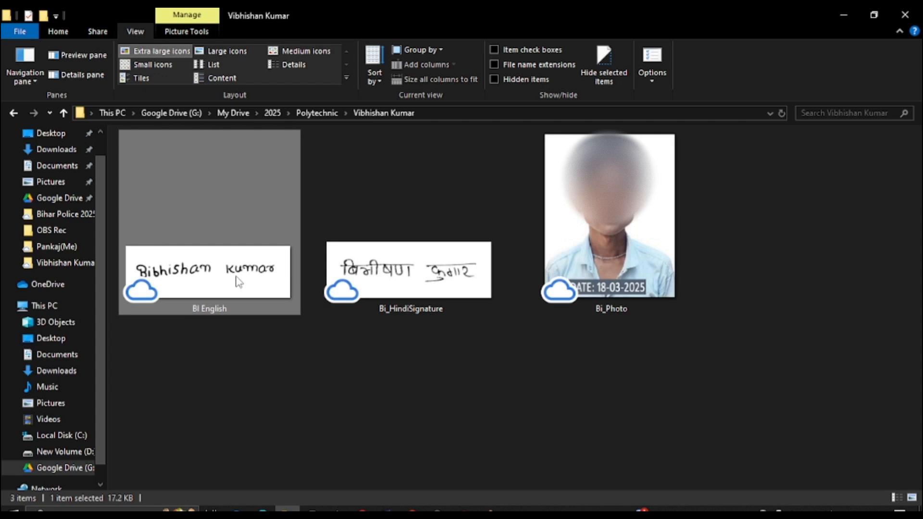
key("F2")
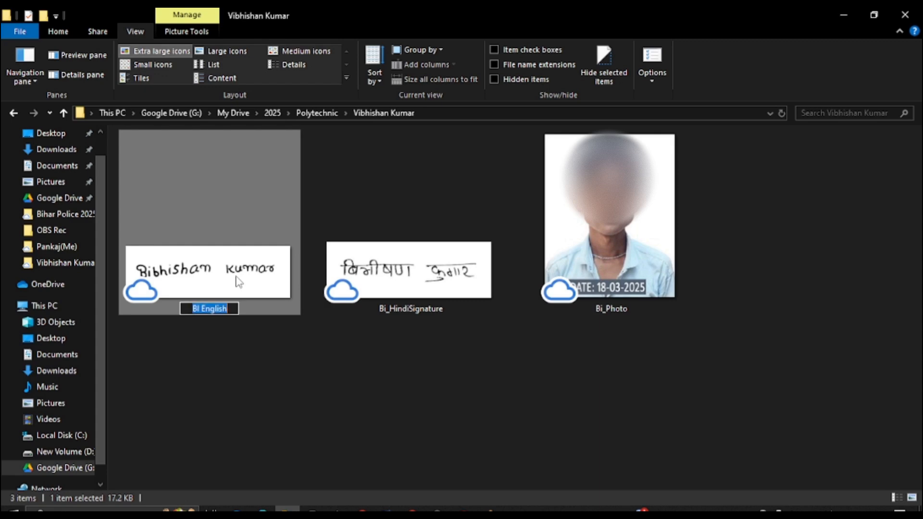
type("Bi_")
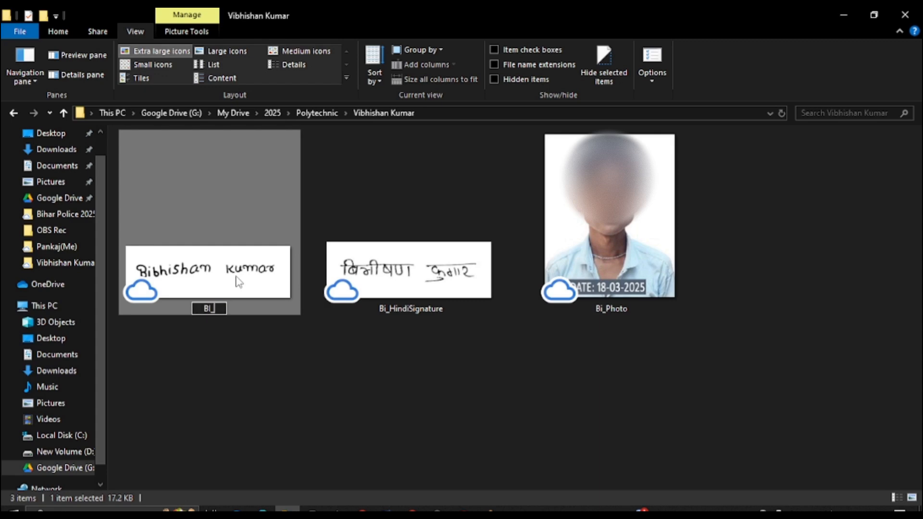
type("EngSign")
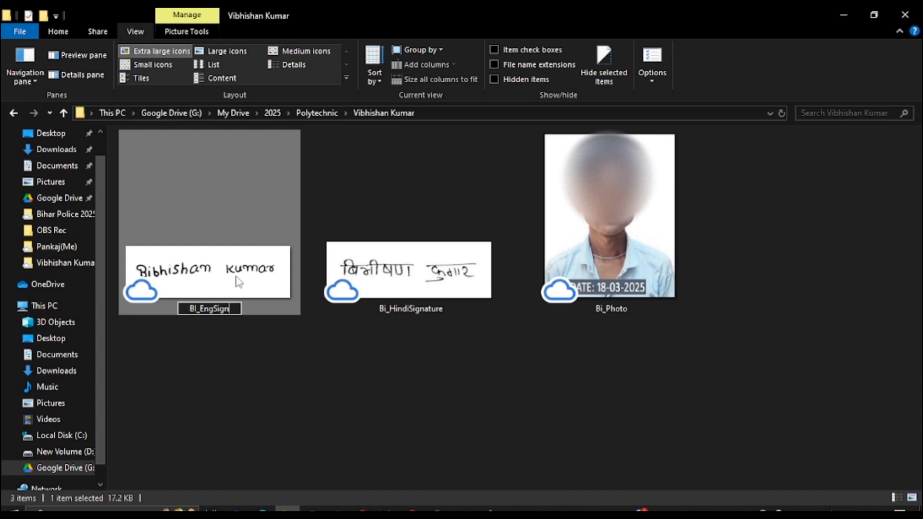
type("ature")
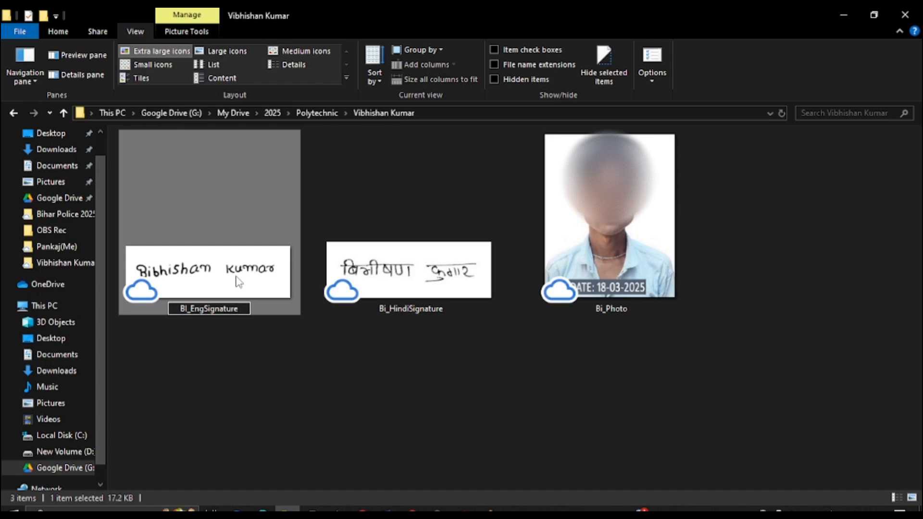
key("Return")
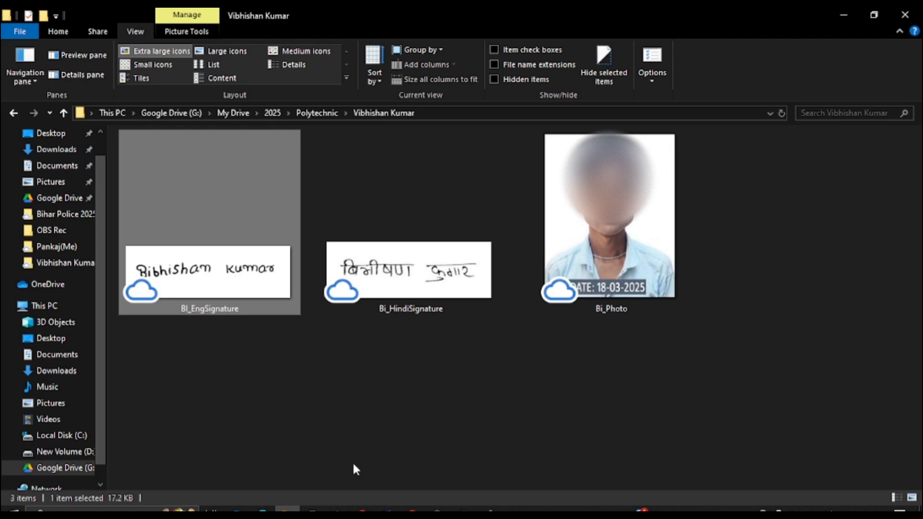
left_click(412, 509)
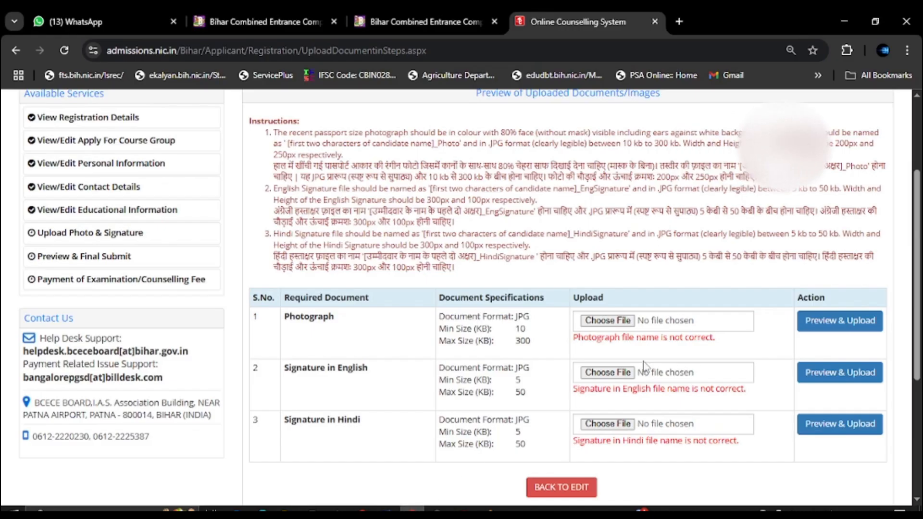
Upload and save Bi_Photo as the photograph.
left_click(615, 325)
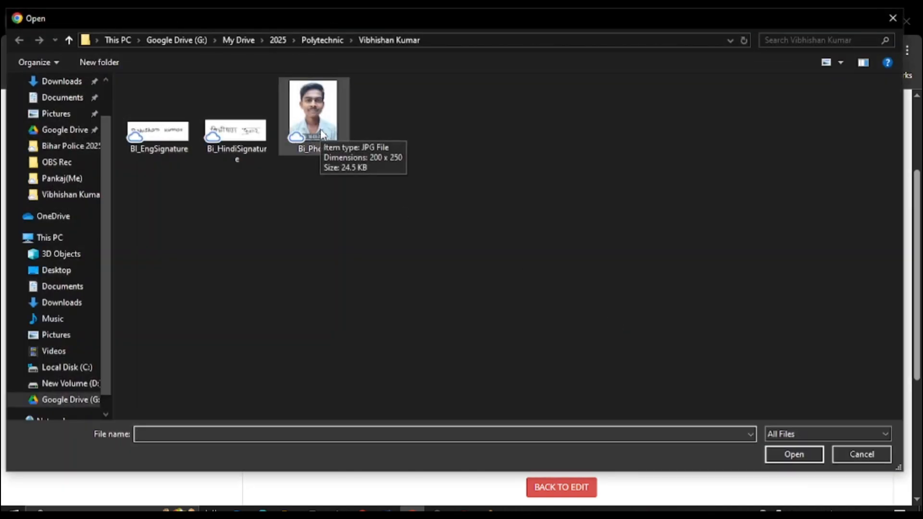
double_click(311, 136)
left_click(824, 325)
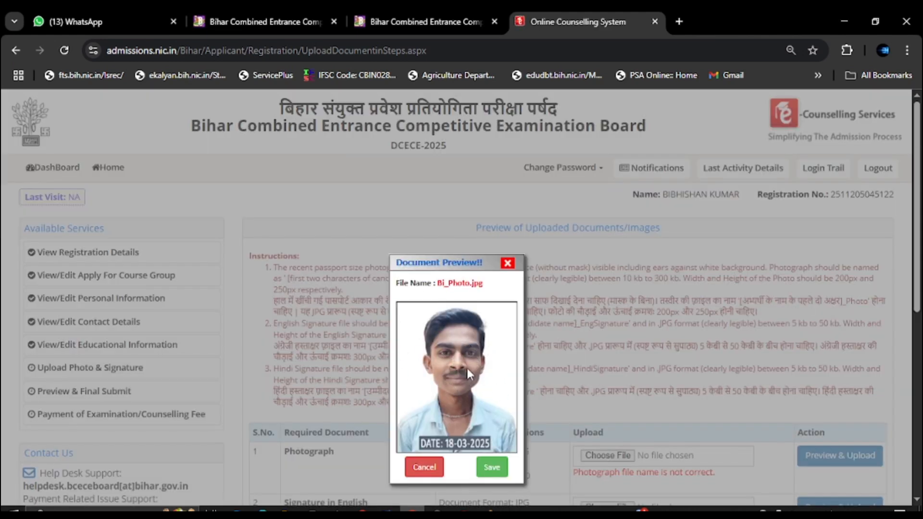
left_click(491, 468)
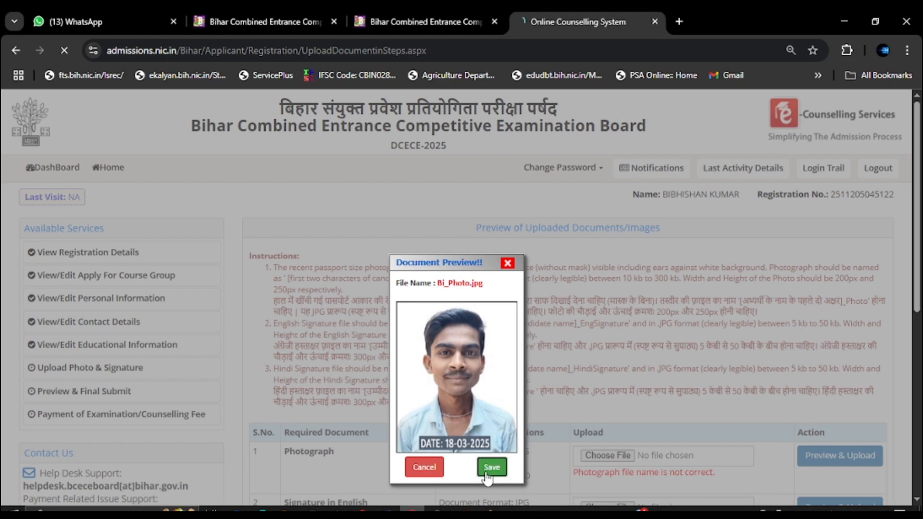
scroll(595, 364, "down", 1)
scroll(595, 364, "down", 2)
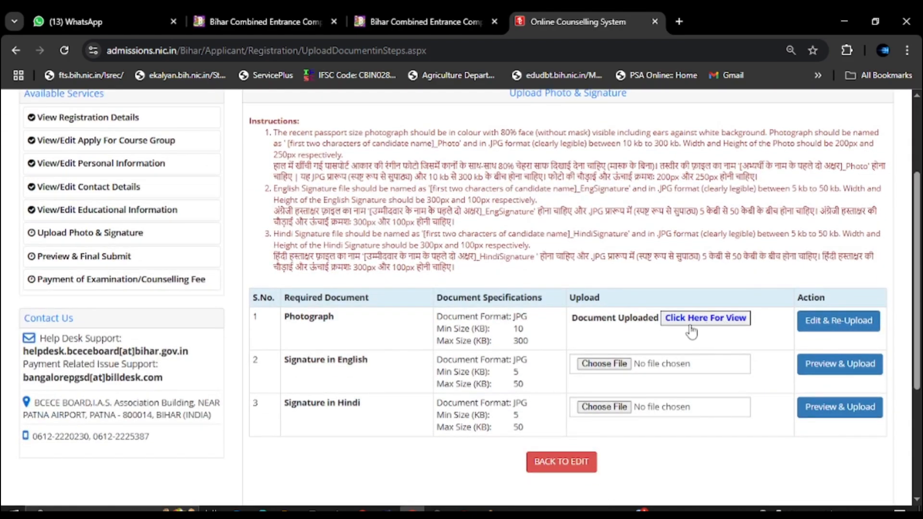
scroll(671, 351, "down", 2)
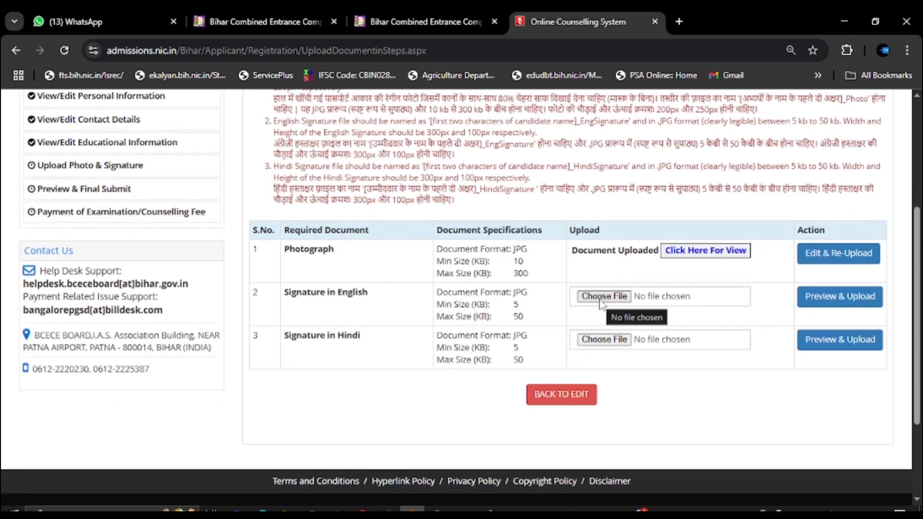
Attempt uploading Bi_EngSignature as the English signature, which is rejected for incorrect height.
left_click(600, 297)
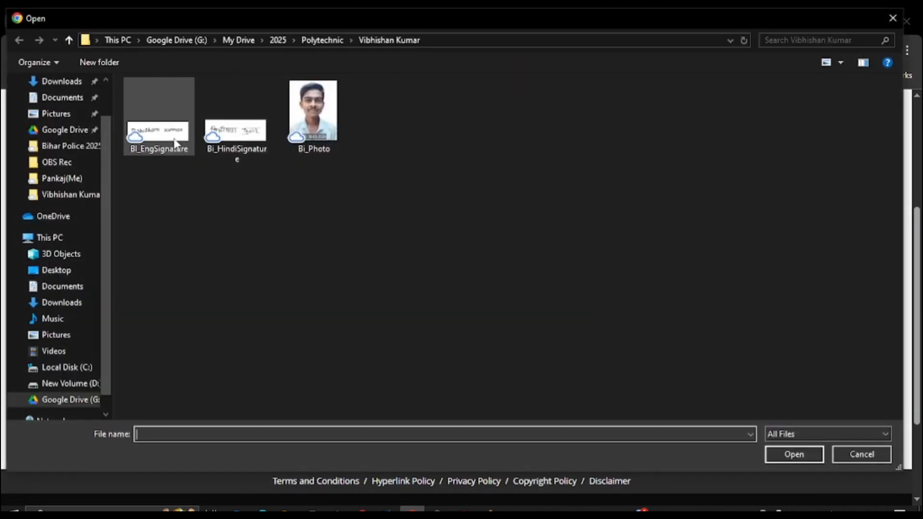
left_click(156, 140)
double_click(157, 144)
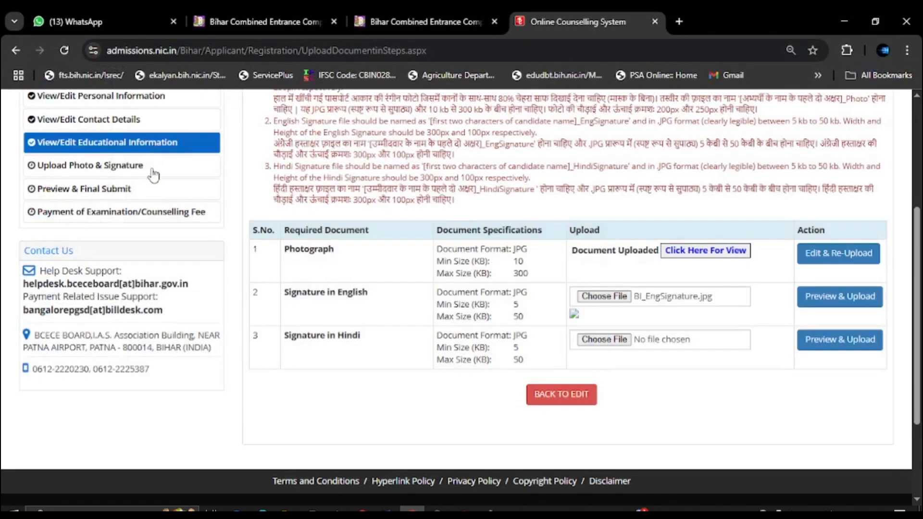
left_click(845, 300)
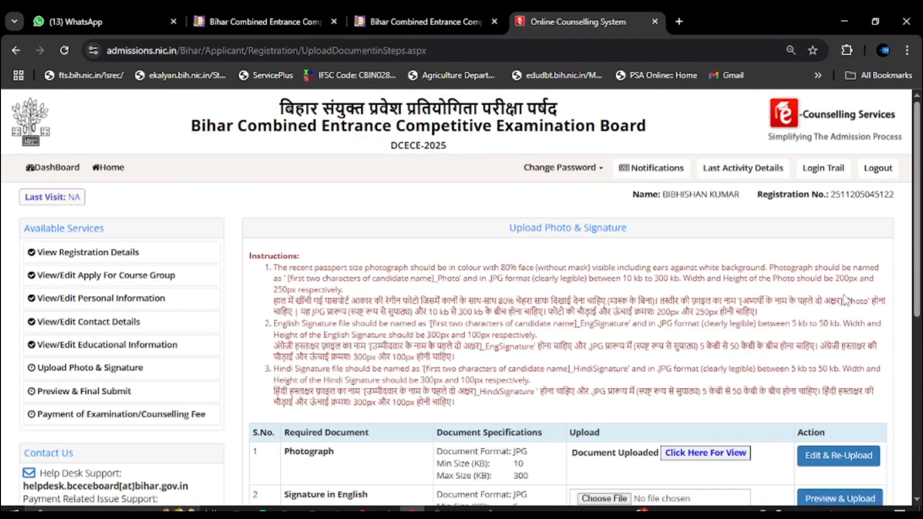
scroll(582, 300, "down", 3)
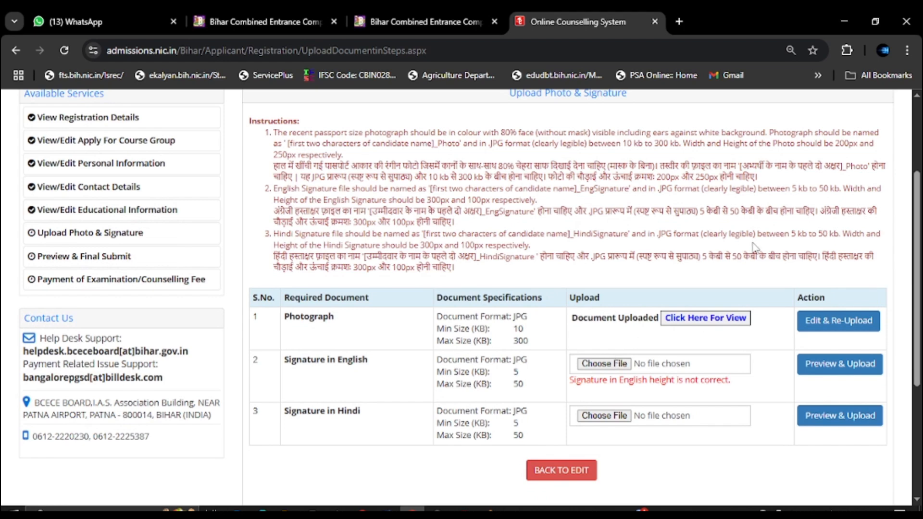
scroll(769, 238, "up", 2)
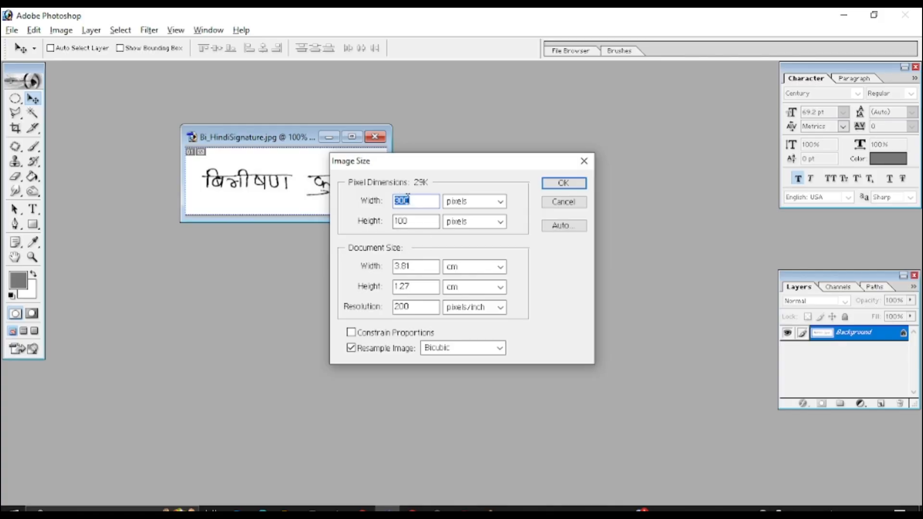
Apply the 300 × 100 pixel size to the Hindi signature, close it, and open Bi_EngSignature.
key("Return")
left_click(375, 137)
key("ctrl+o")
left_click(348, 176)
double_click(348, 175)
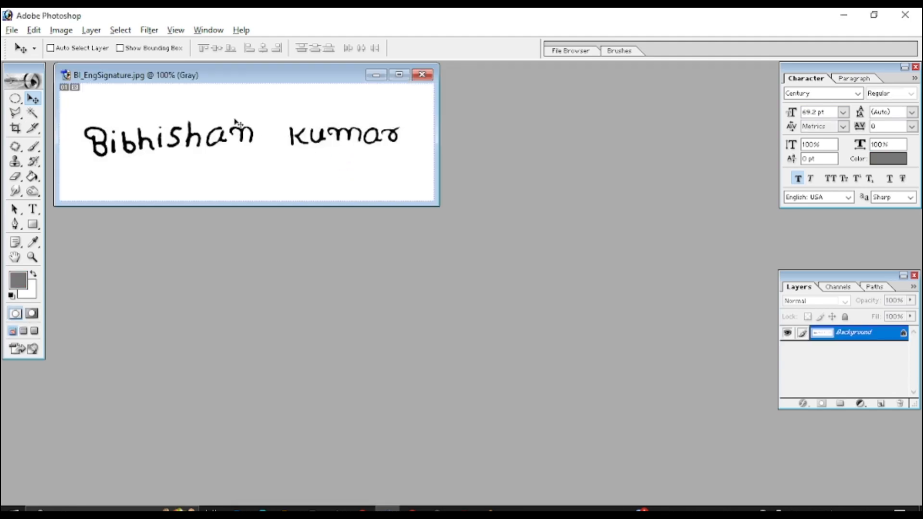
Resize the English signature to 300 × 100 pixels via Image Size and close it.
right_click(233, 79)
left_click(288, 104)
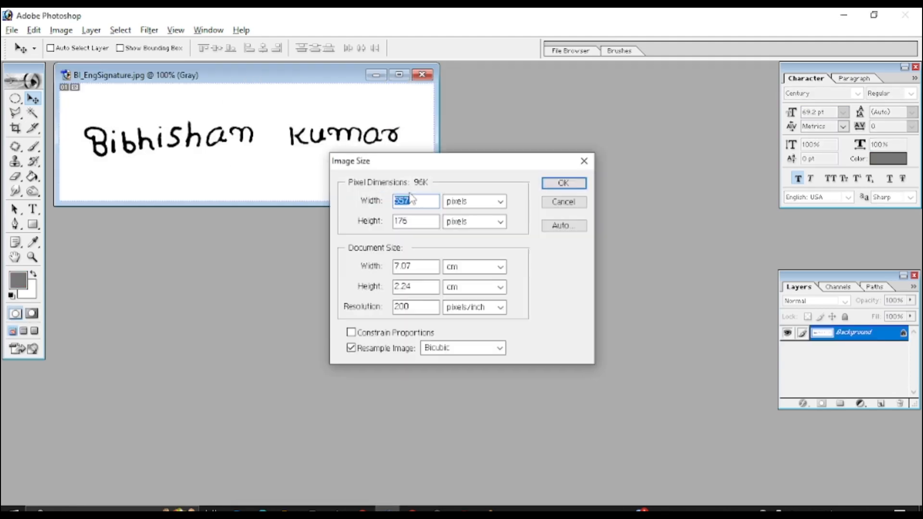
type("300")
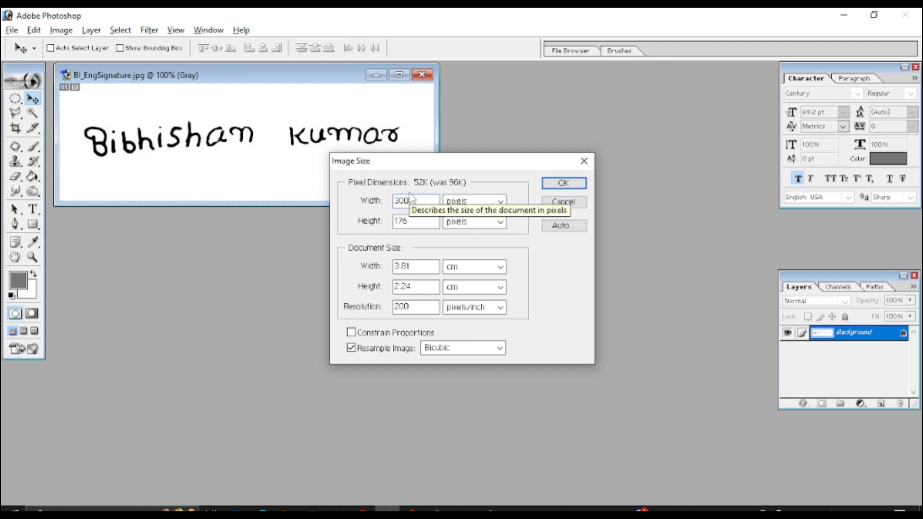
key("Tab")
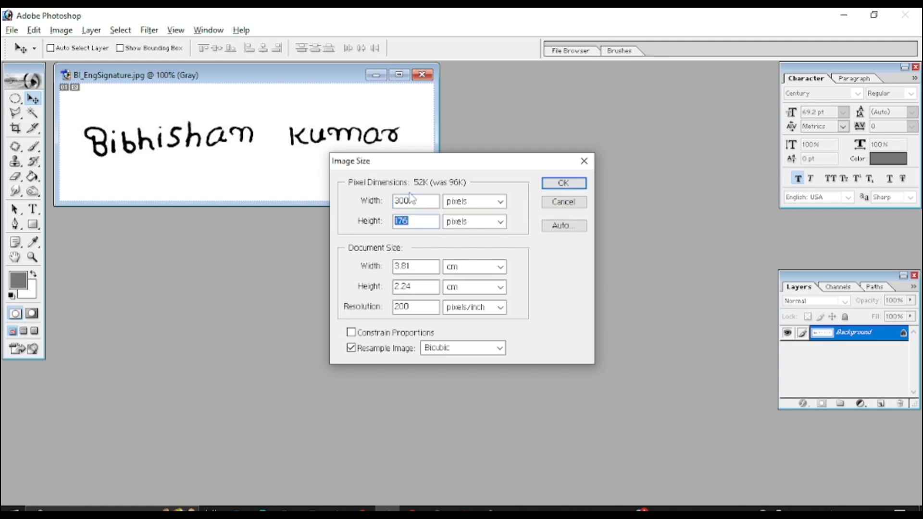
type("100")
key("Return")
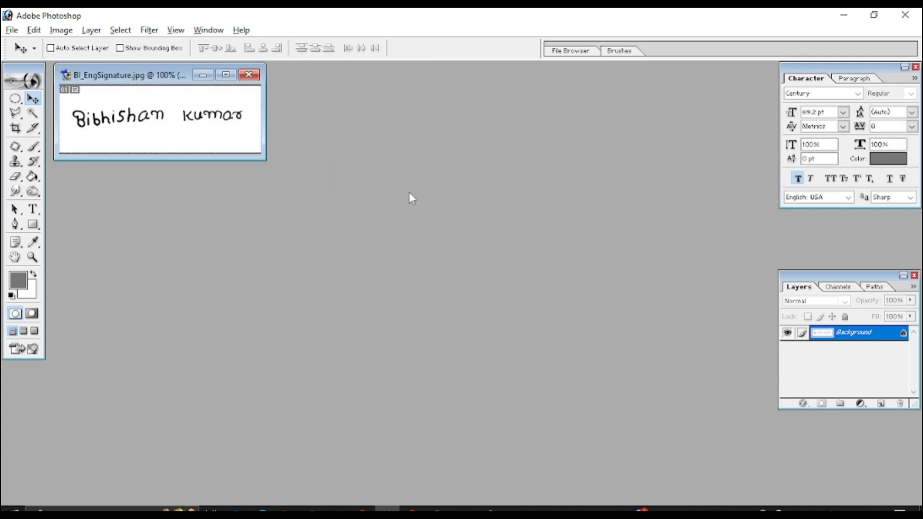
left_click(249, 75)
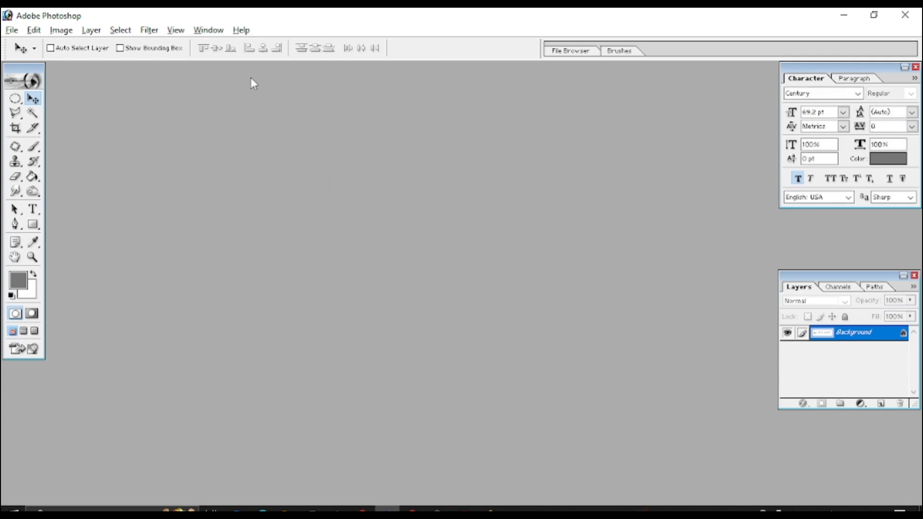
Upload and save the resized Bi_EngSignature as the English signature.
left_click(412, 509)
left_click(586, 430)
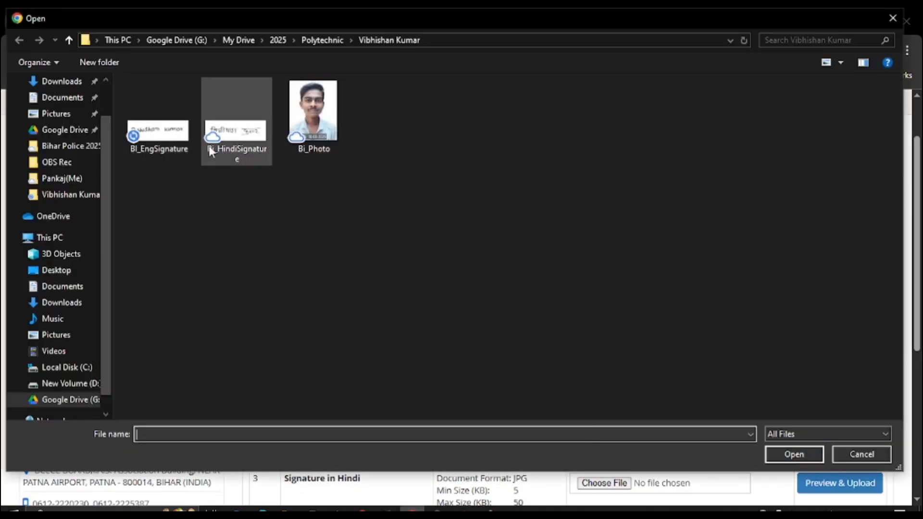
double_click(188, 150)
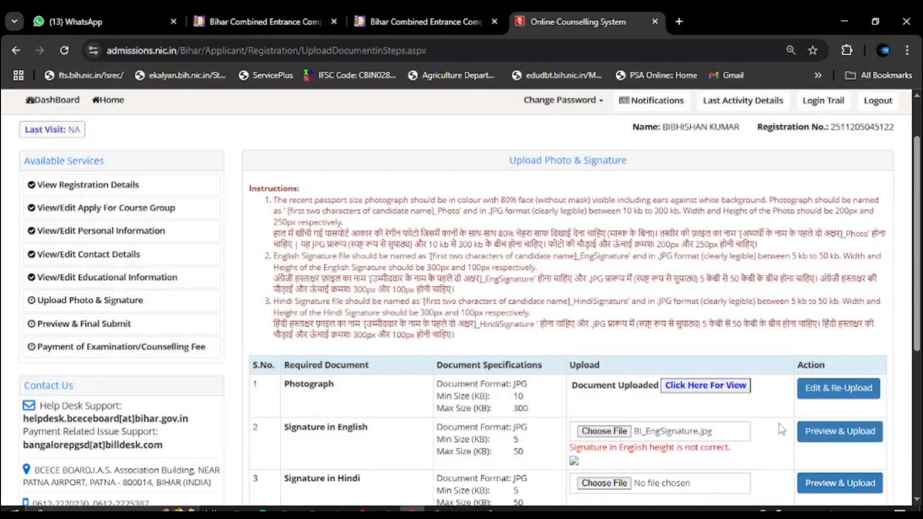
left_click(821, 432)
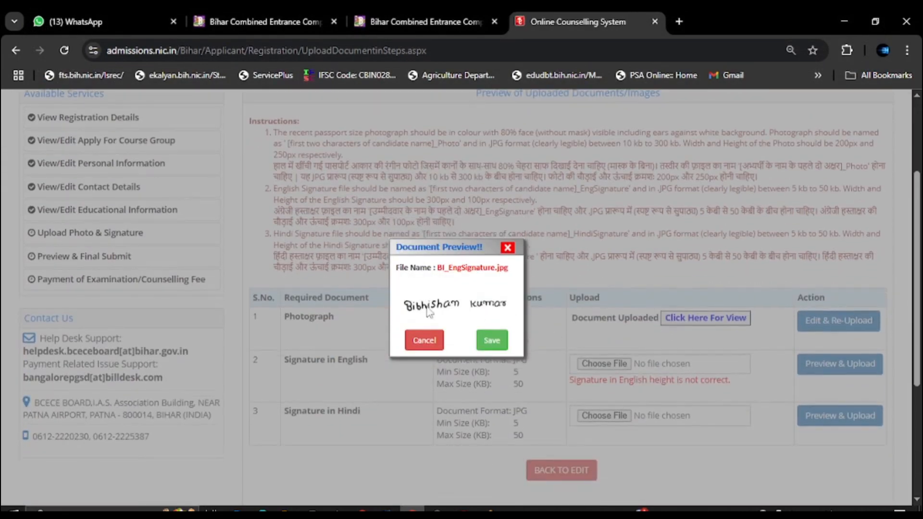
left_click(495, 343)
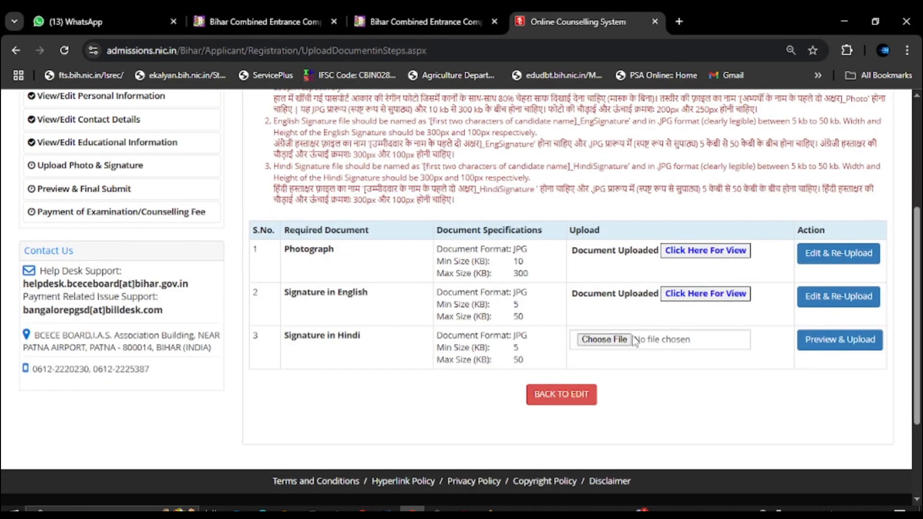
Upload and save Bi_HindiSignature as the Hindi signature.
left_click(604, 340)
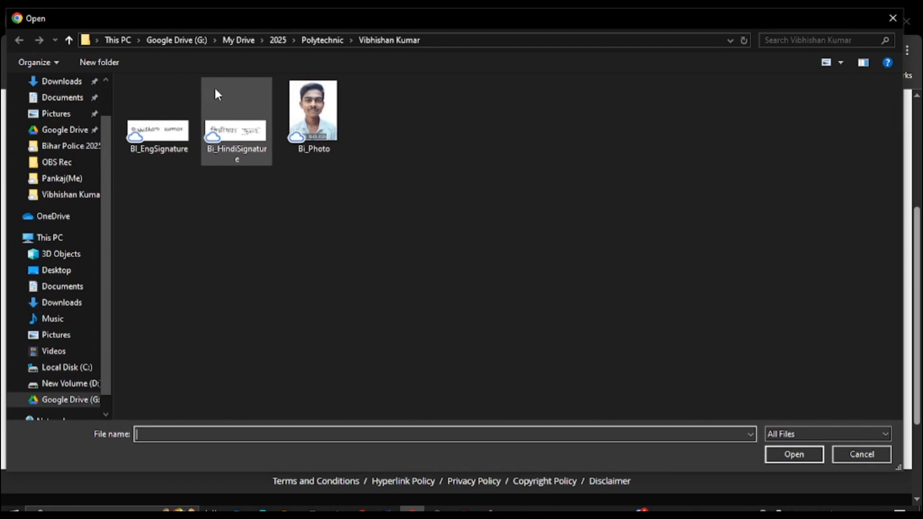
double_click(237, 144)
left_click(843, 342)
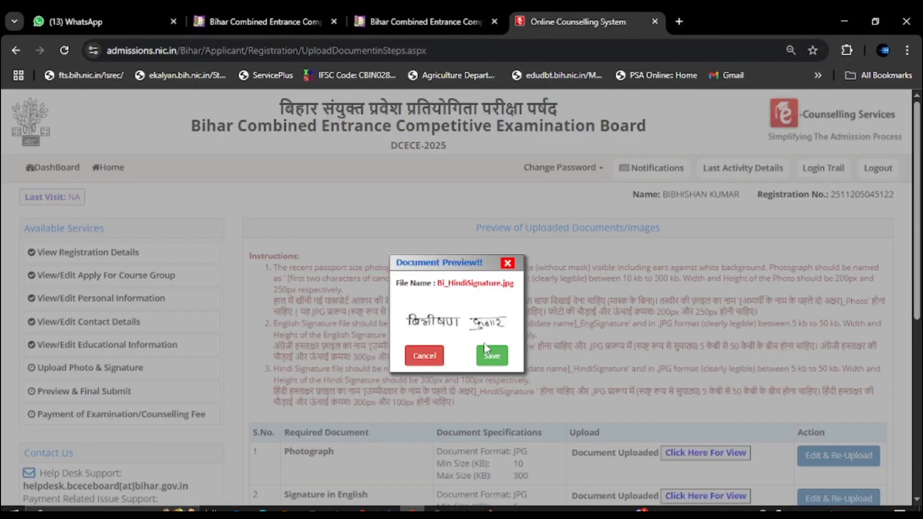
left_click(486, 347)
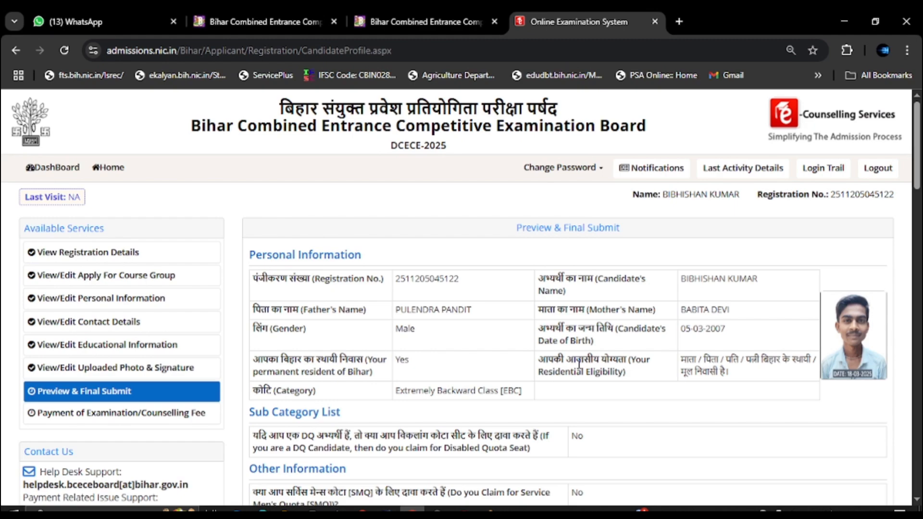
Tick the declaration checkbox and confirm FINAL SUBMIT AND PROCEED TO PAYMENT.
scroll(609, 309, "down", 3)
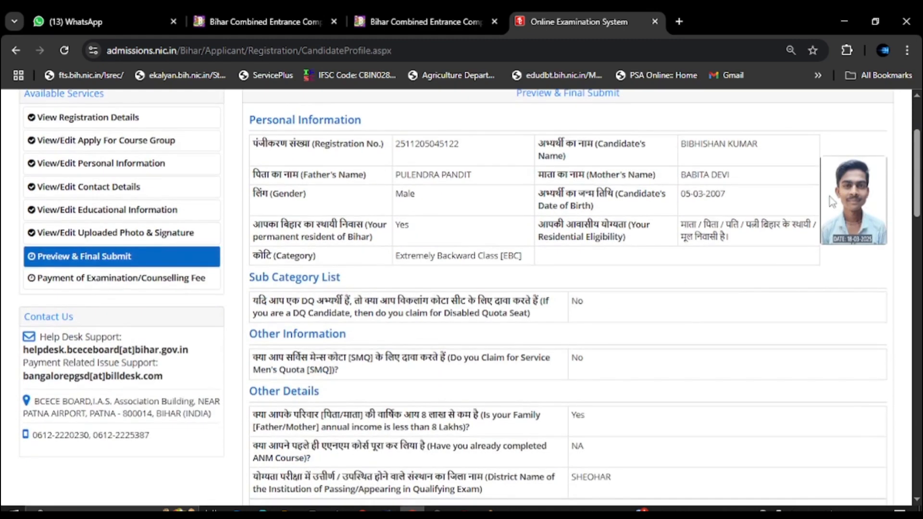
scroll(673, 285, "down", 5)
scroll(673, 285, "down", 15)
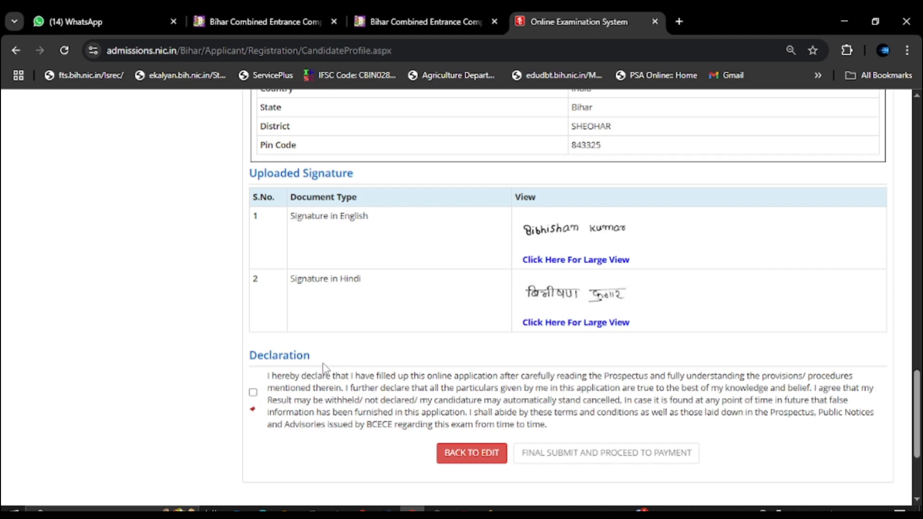
left_click(253, 393)
scroll(332, 342, "up", 10)
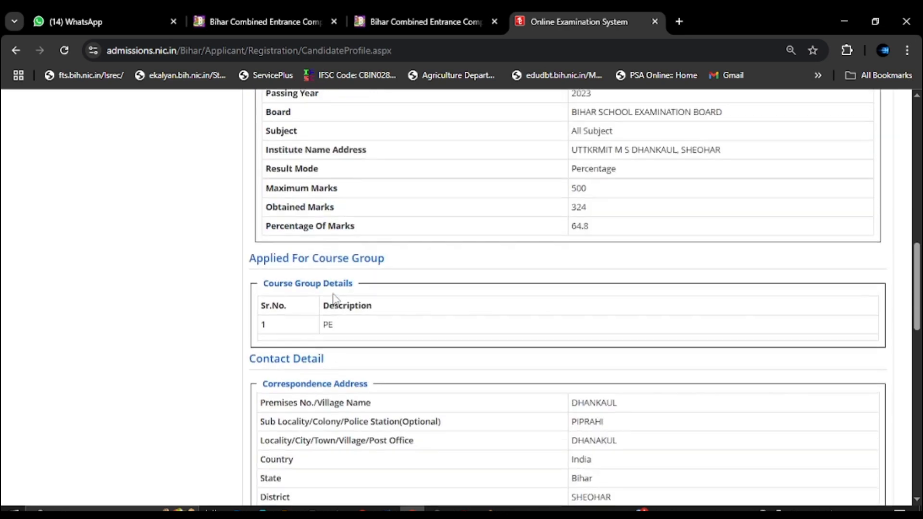
scroll(333, 297, "down", 10)
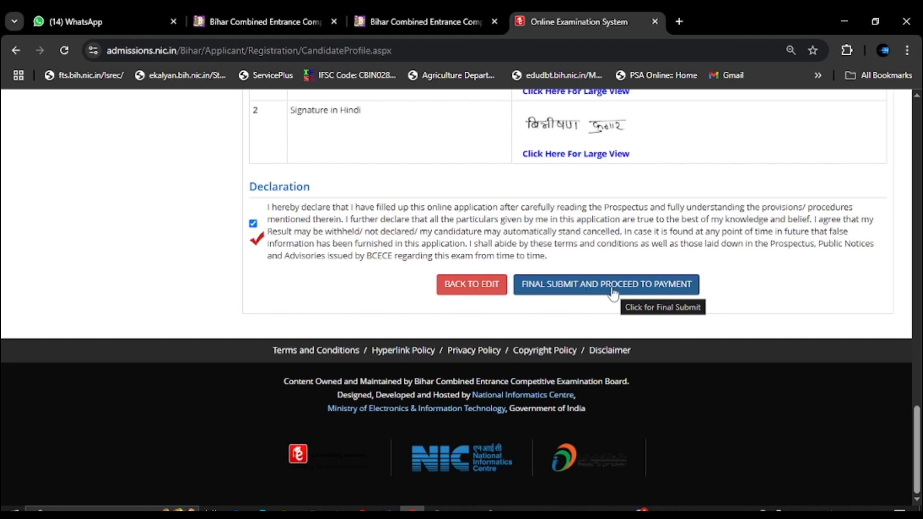
left_click(632, 292)
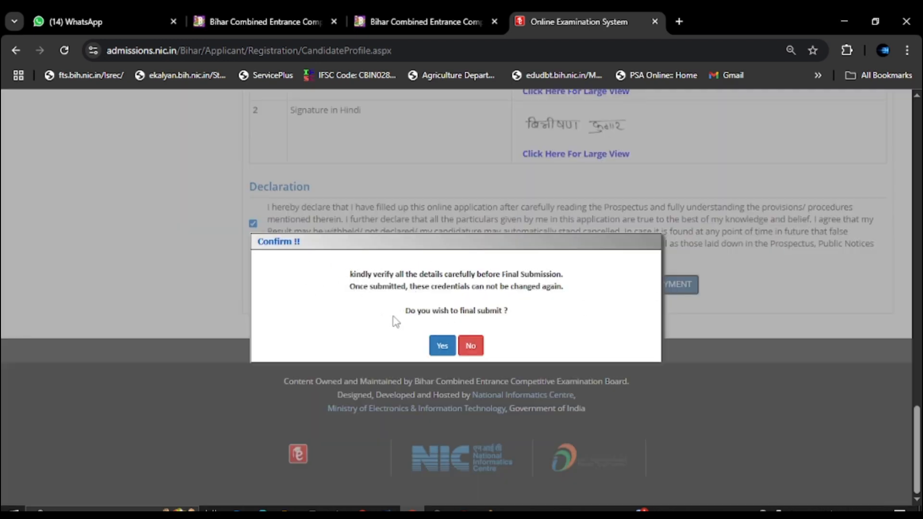
left_click(441, 345)
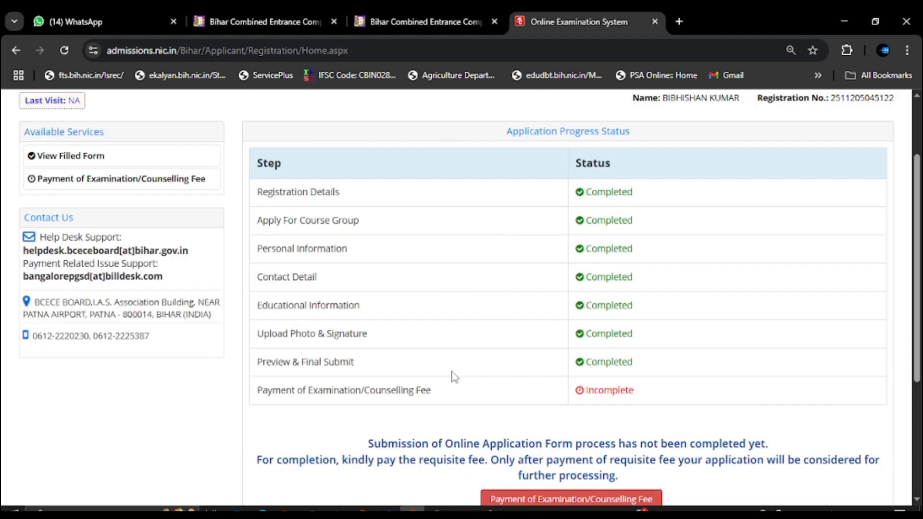
scroll(454, 378, "down", 1)
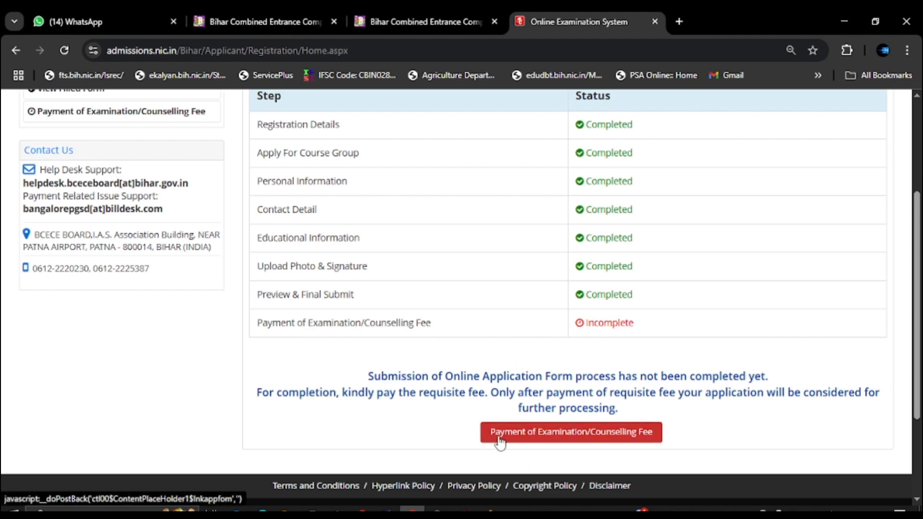
Choose Online Payment for the 750/- fee and proceed to Pay Fee via BillDesk.
left_click(570, 440)
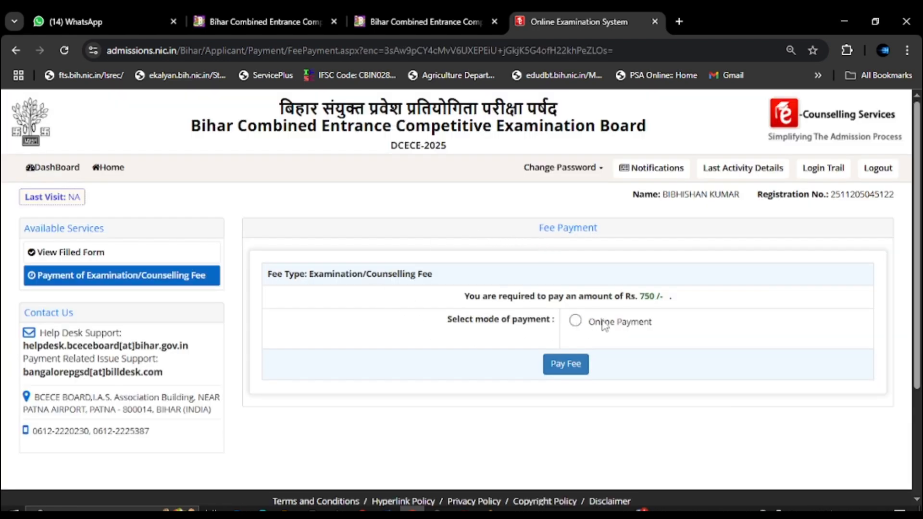
double_click(575, 322)
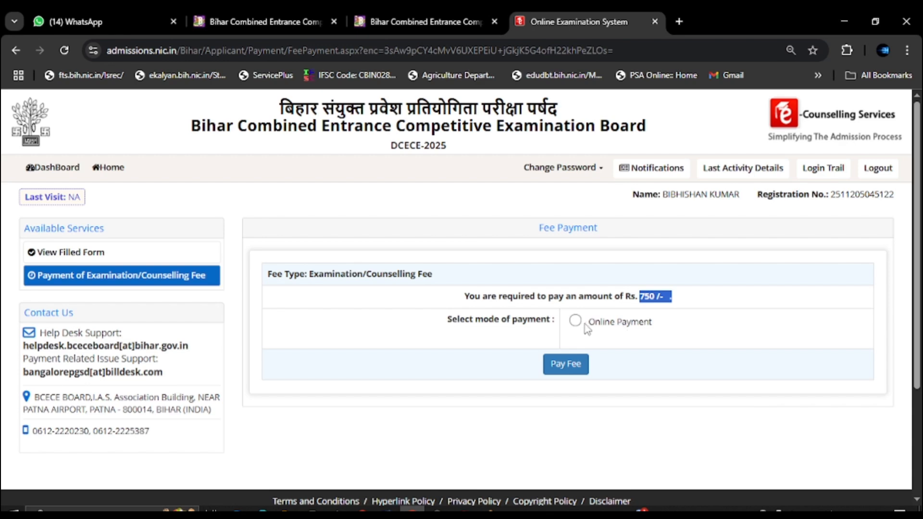
left_click(575, 321)
left_click(566, 365)
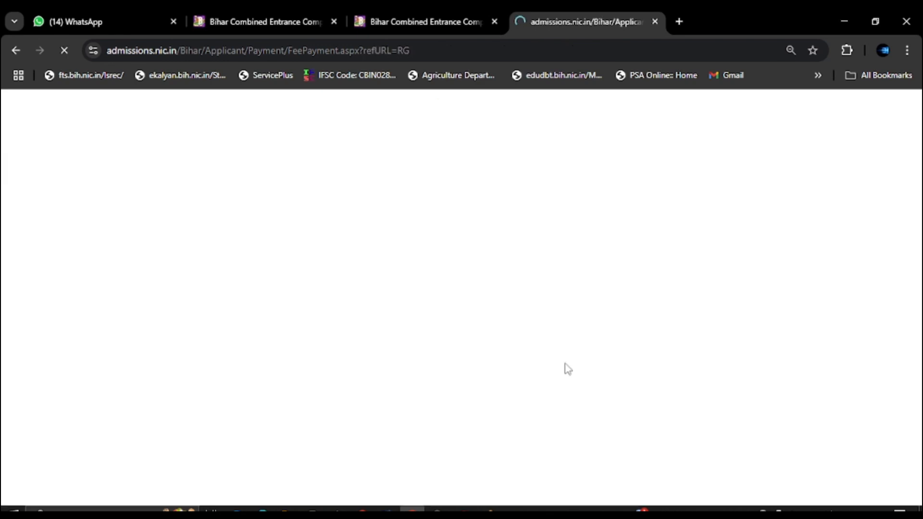
scroll(430, 342, "down", 3)
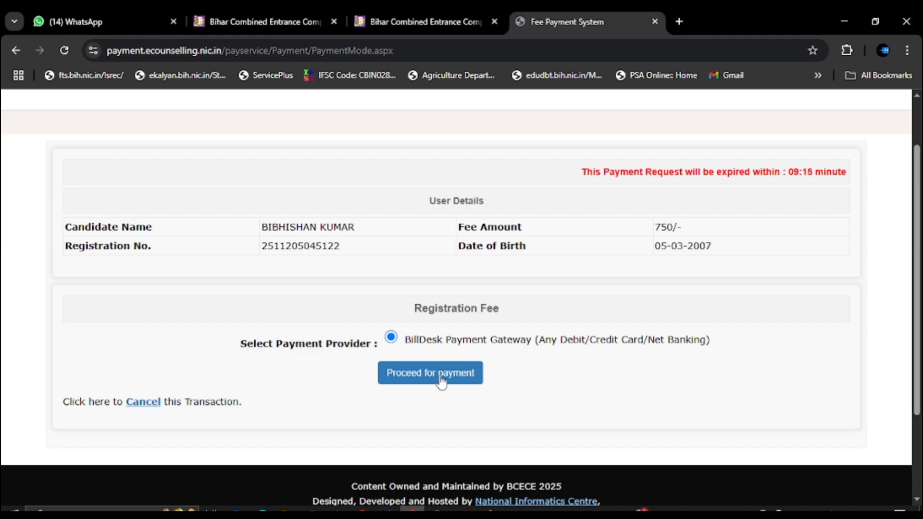
Pay the ₹750.00 fee on BillDesk by generating a BHIM UPI QR code.
left_click(441, 381)
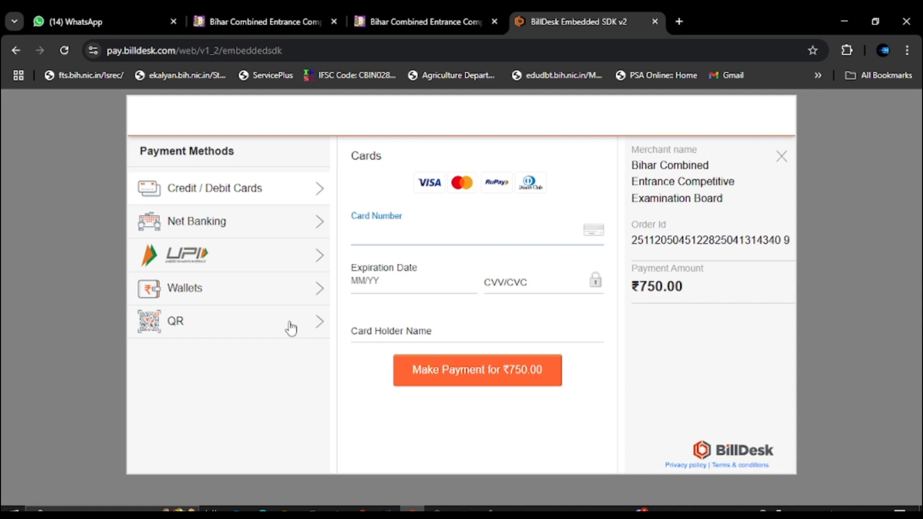
left_click(317, 324)
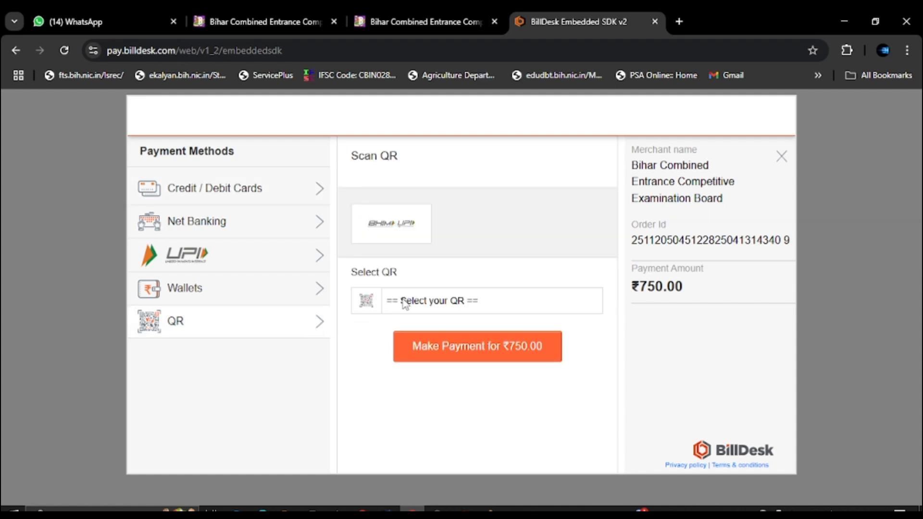
left_click(387, 232)
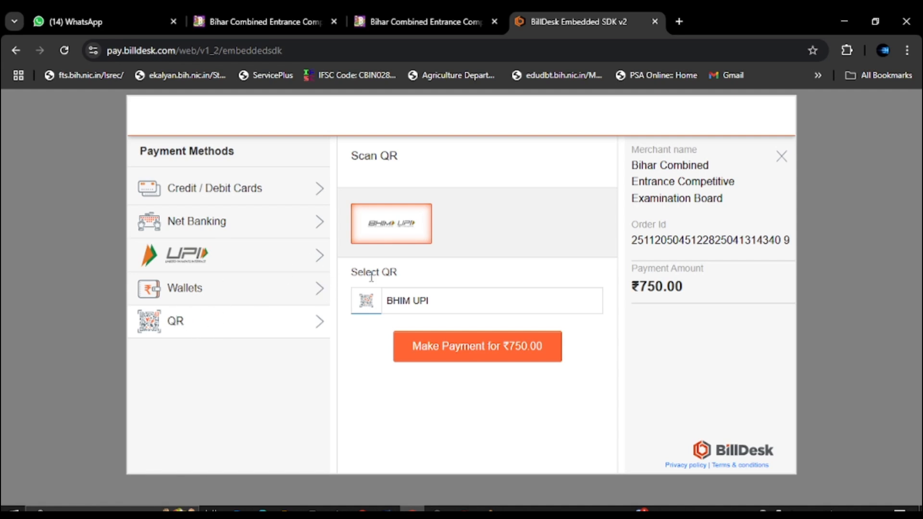
left_click(495, 347)
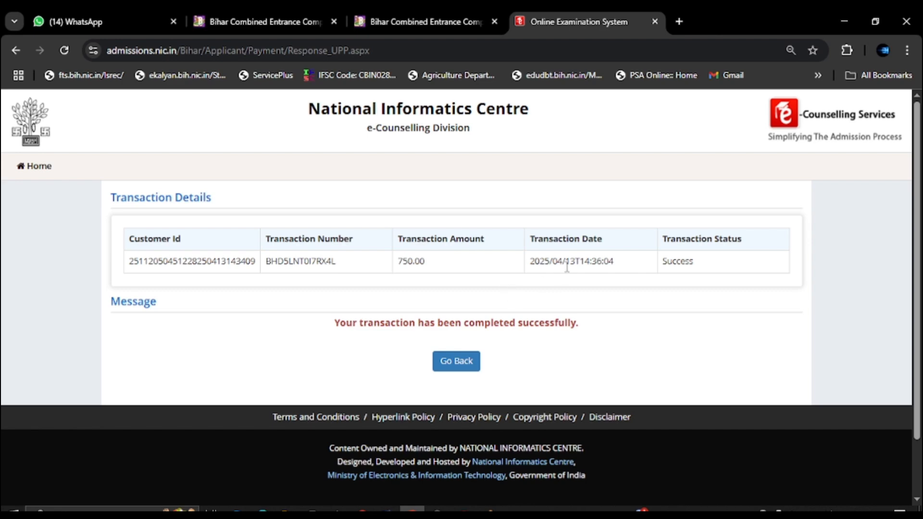
Screenshot the Transaction Details panel showing the 750.00 payment with status Success.
left_click_drag(660, 265, 704, 268)
left_click(704, 267)
left_click(462, 512)
left_click(91, 54)
left_click_drag(84, 171, 880, 391)
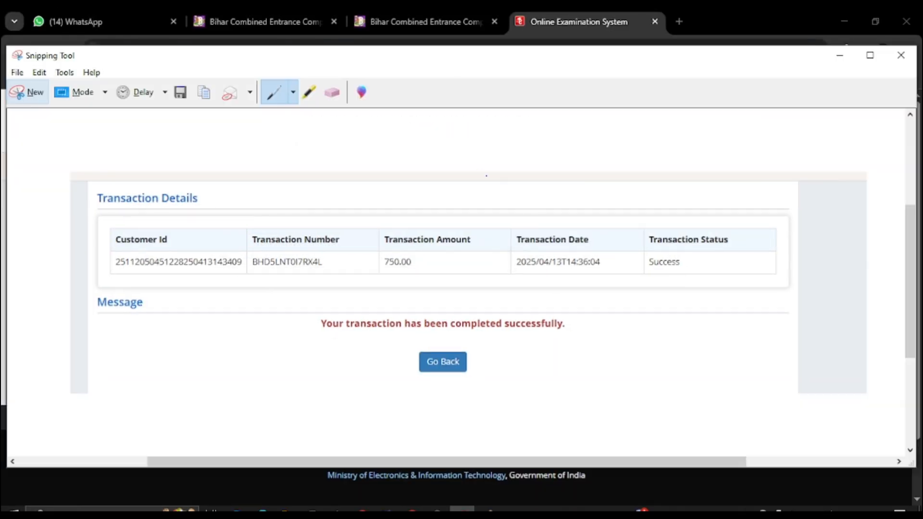
left_click(840, 57)
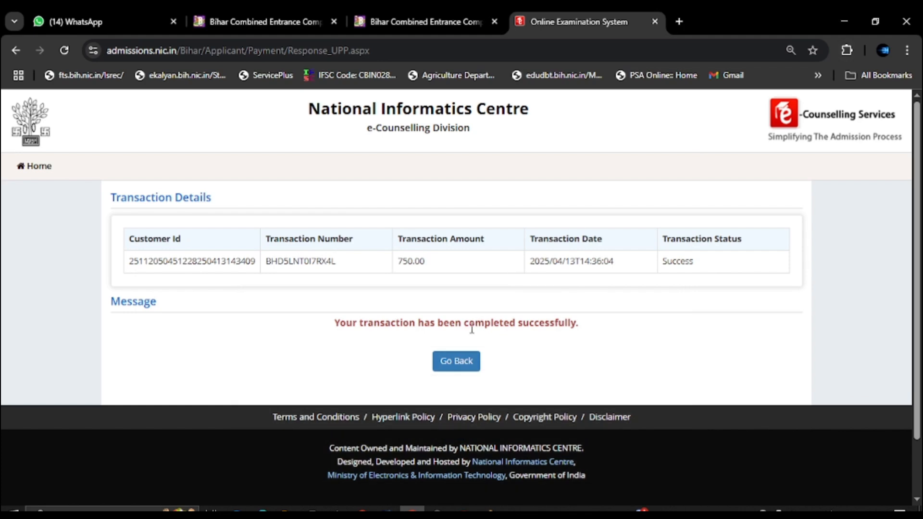
Return to the application home page and open Download Confirmation Page.
left_click(469, 368)
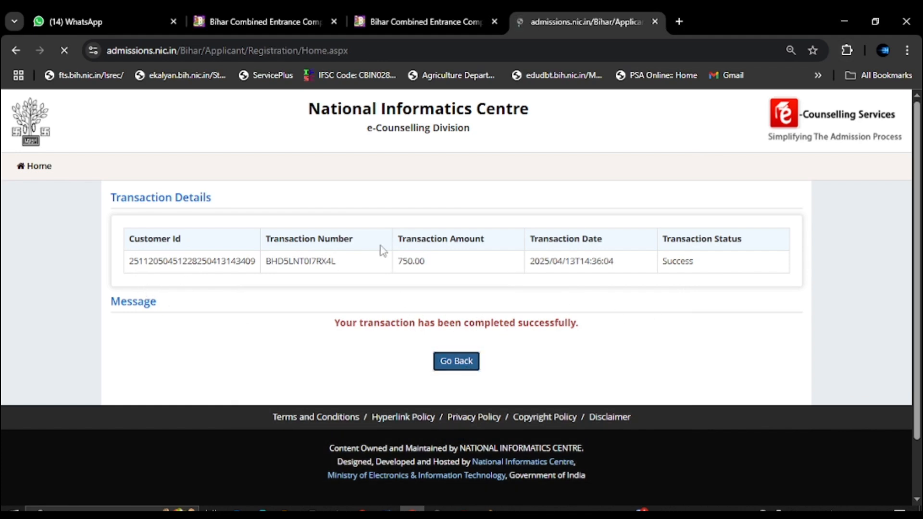
scroll(358, 311, "down", 1)
scroll(359, 311, "down", 2)
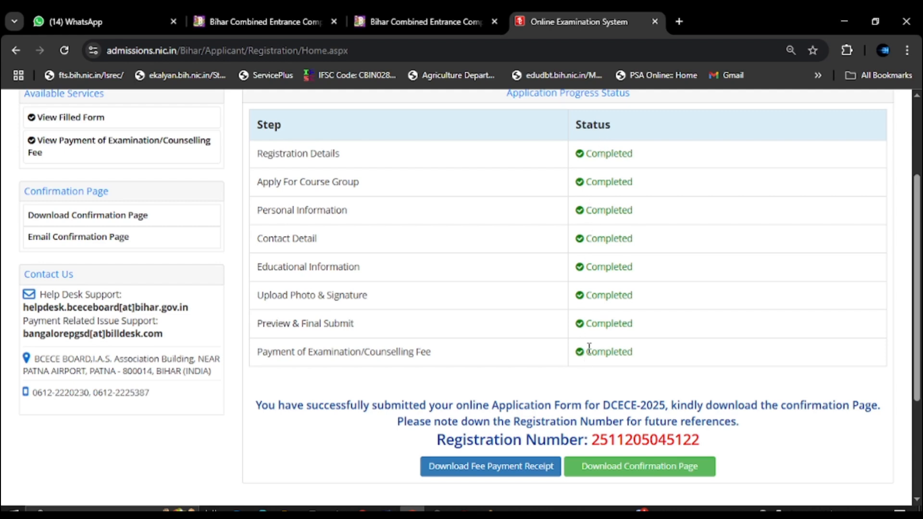
scroll(572, 380, "down", 3)
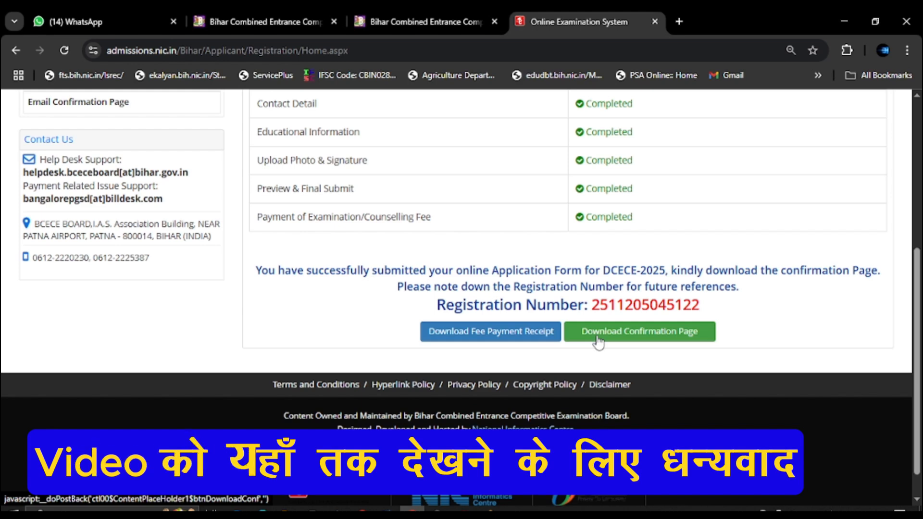
left_click(599, 336)
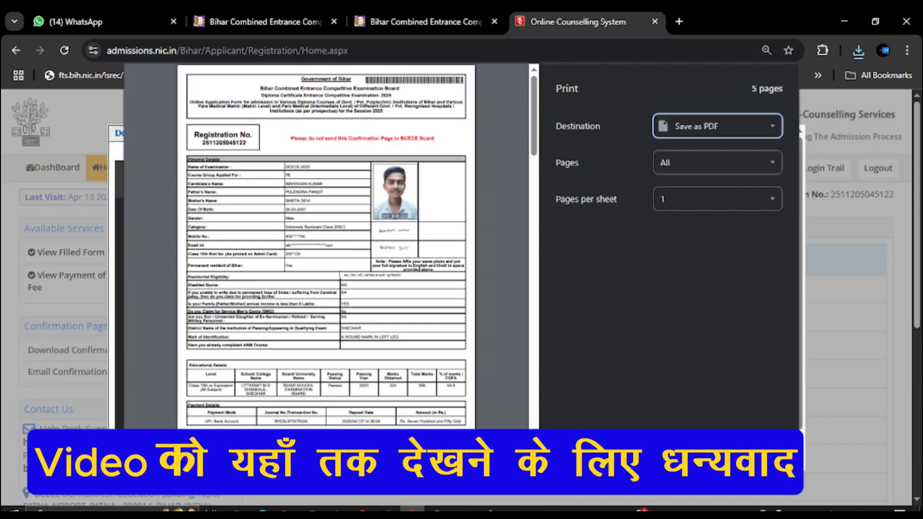
Review the 5-page confirmation print preview with Destination set to Save as PDF.
scroll(392, 358, "down", 10)
scroll(393, 358, "down", 15)
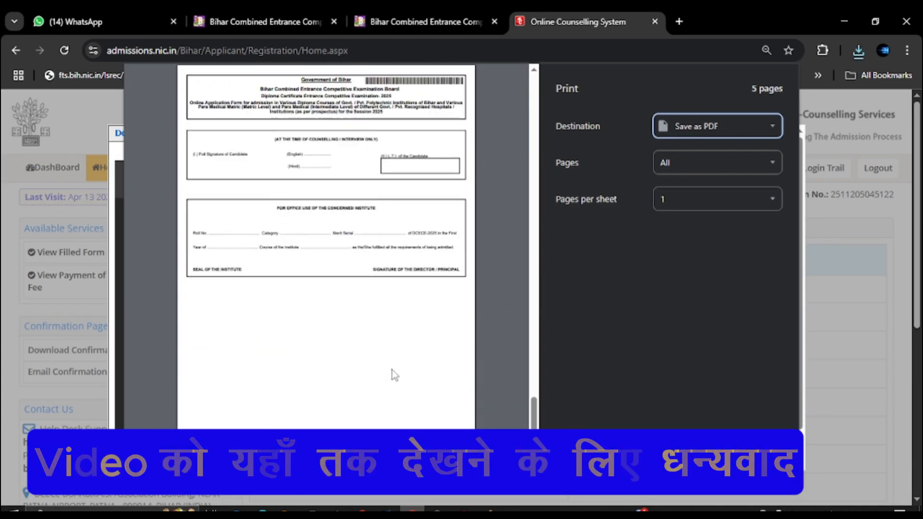
scroll(363, 355, "up", 20)
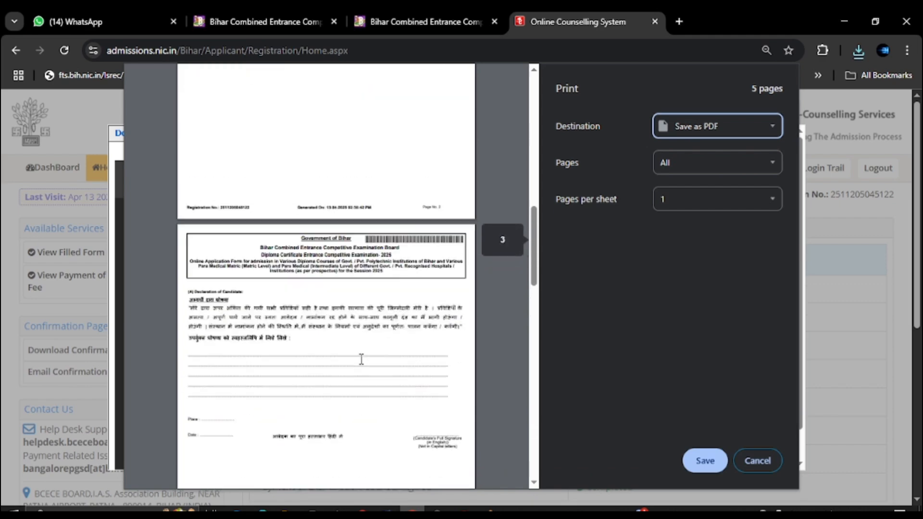
scroll(363, 356, "up", 3)
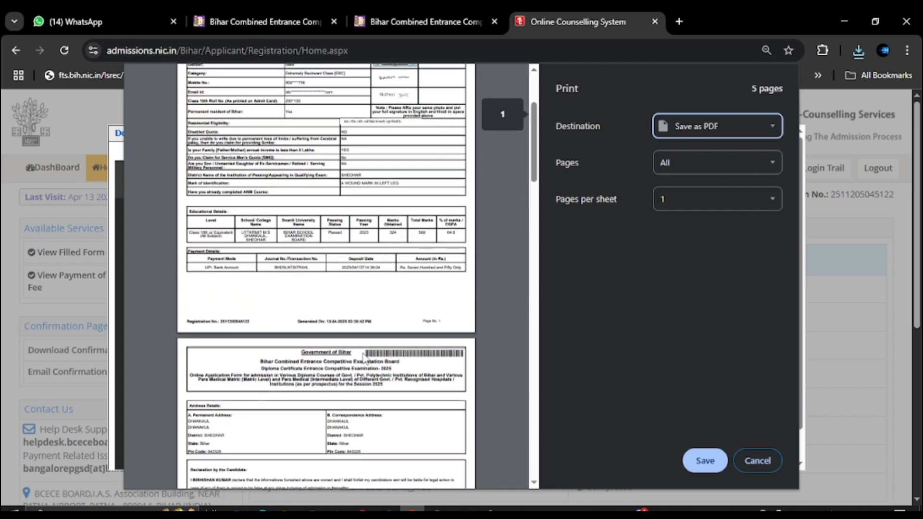